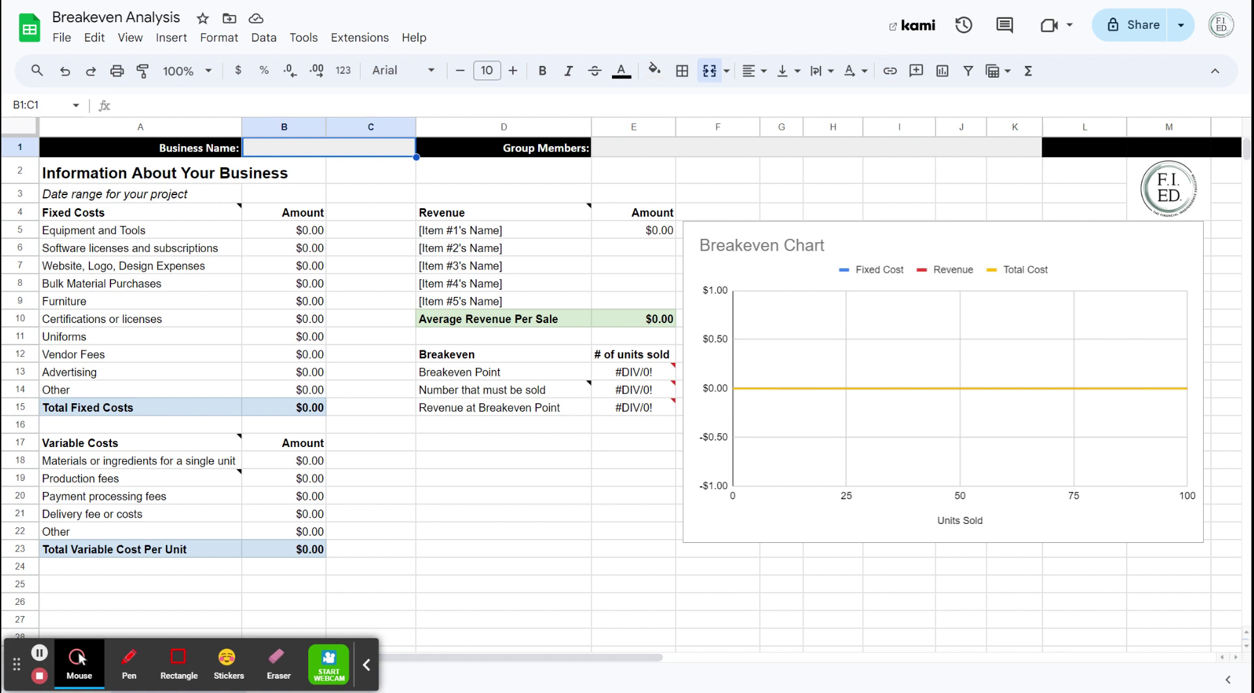
Enter "Baking Company" as the business name in the header row
left_click(330, 158)
type("Baking ")
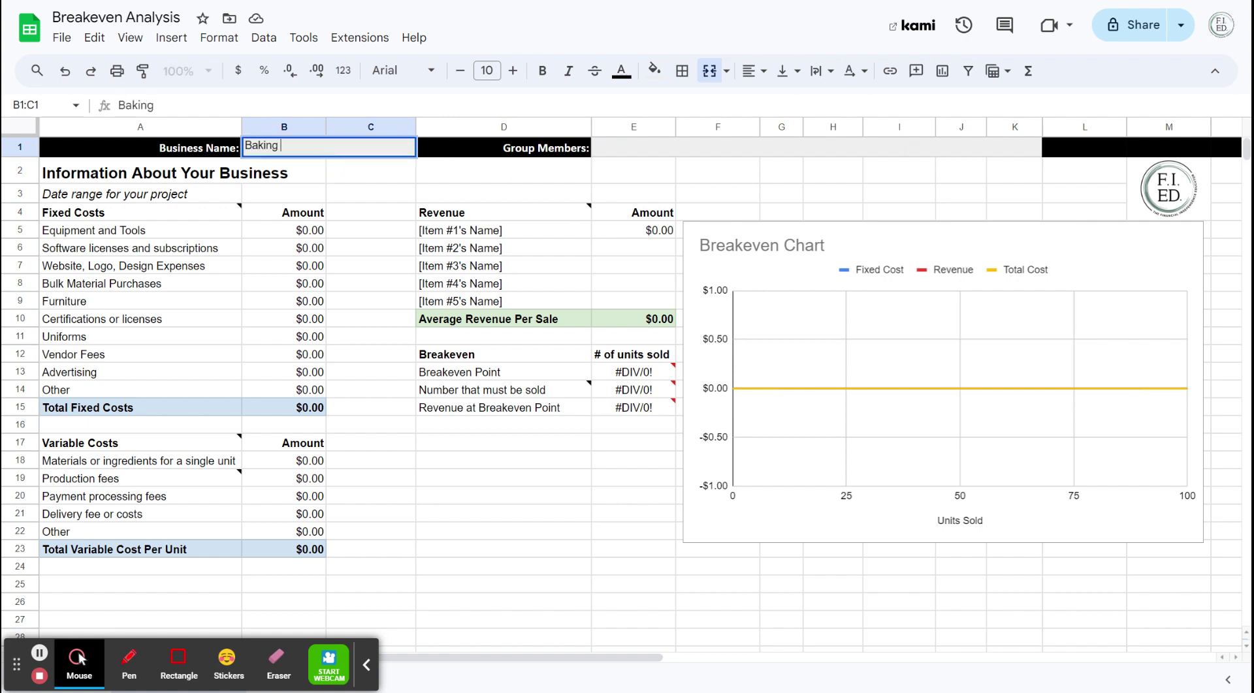
type("Company")
left_click(619, 149)
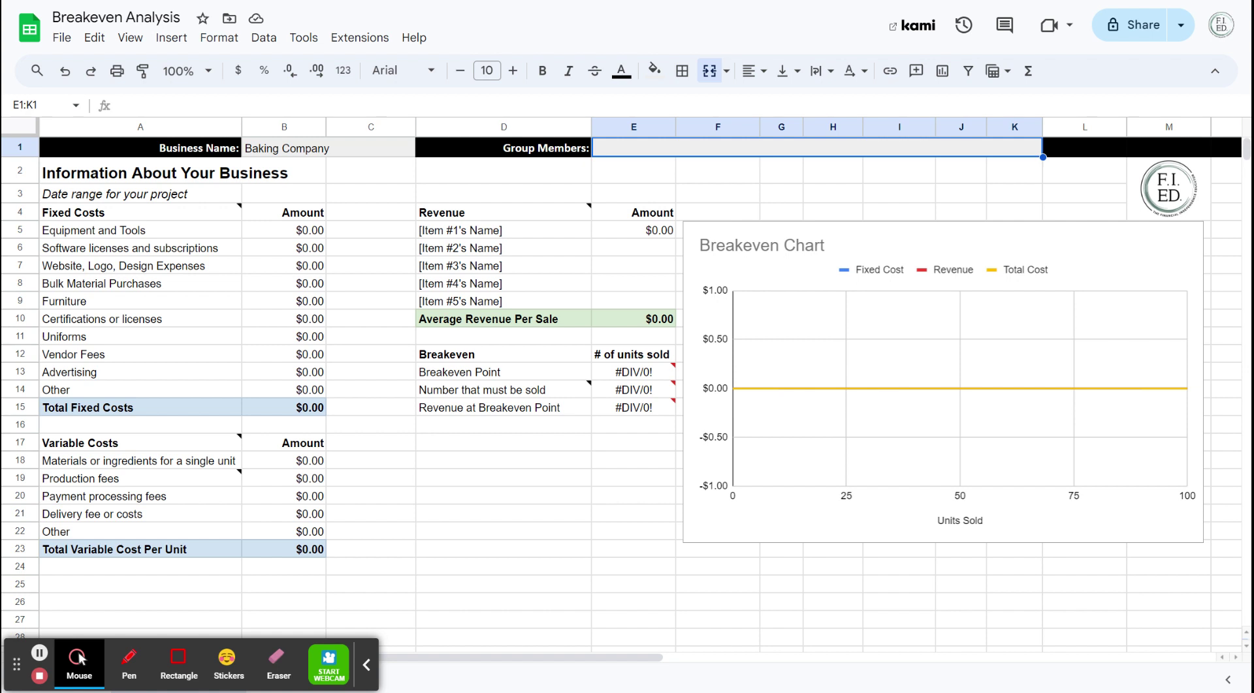
Enter the project date range, with 4/23/24 as the start date in B3 and 5/23/24 as the end date in C3
left_click(279, 196)
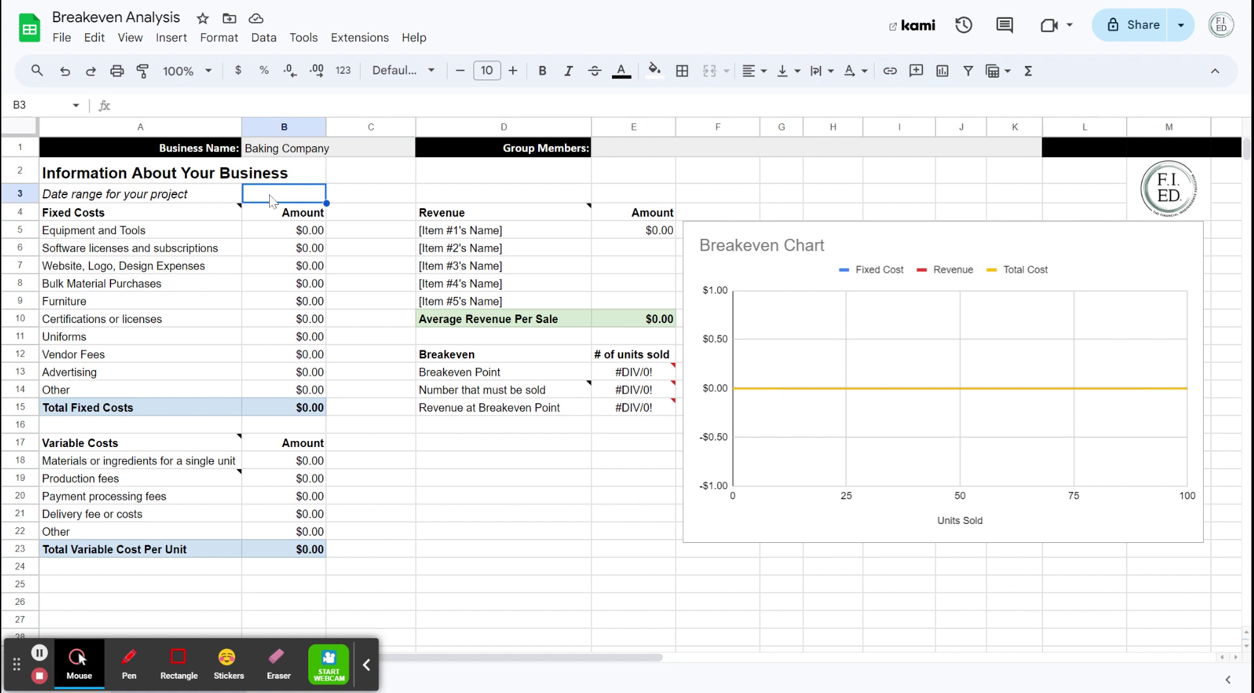
type("4/23/24")
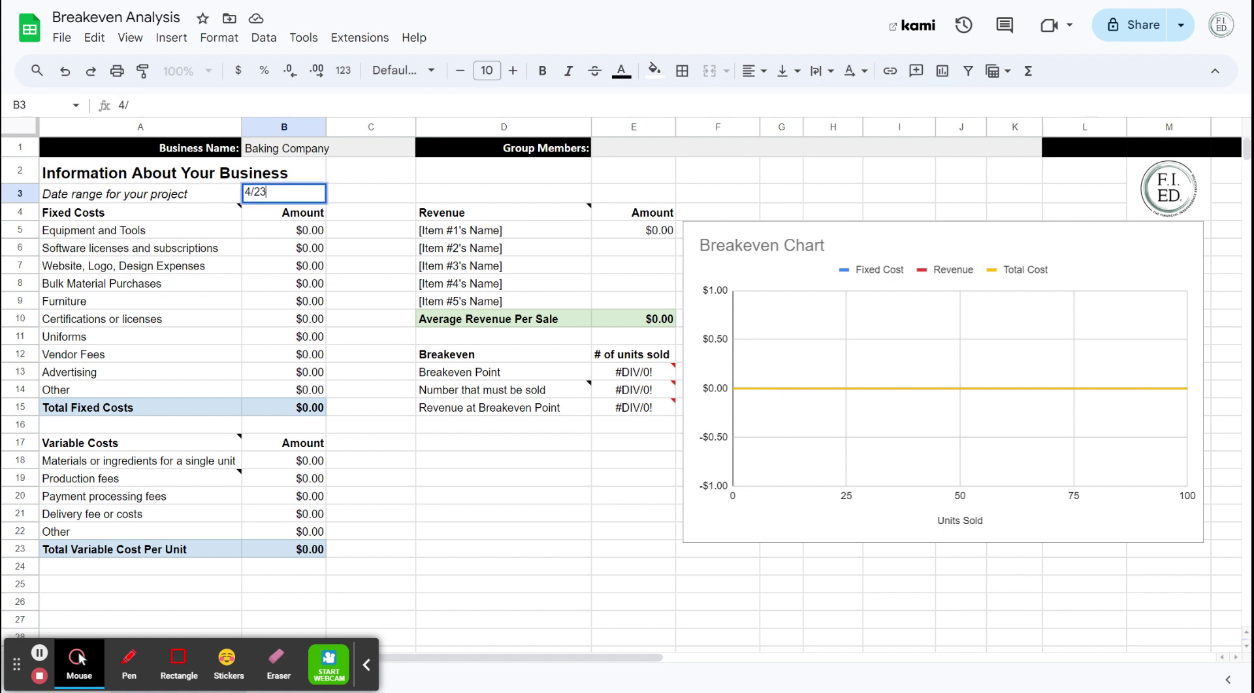
left_click(353, 196)
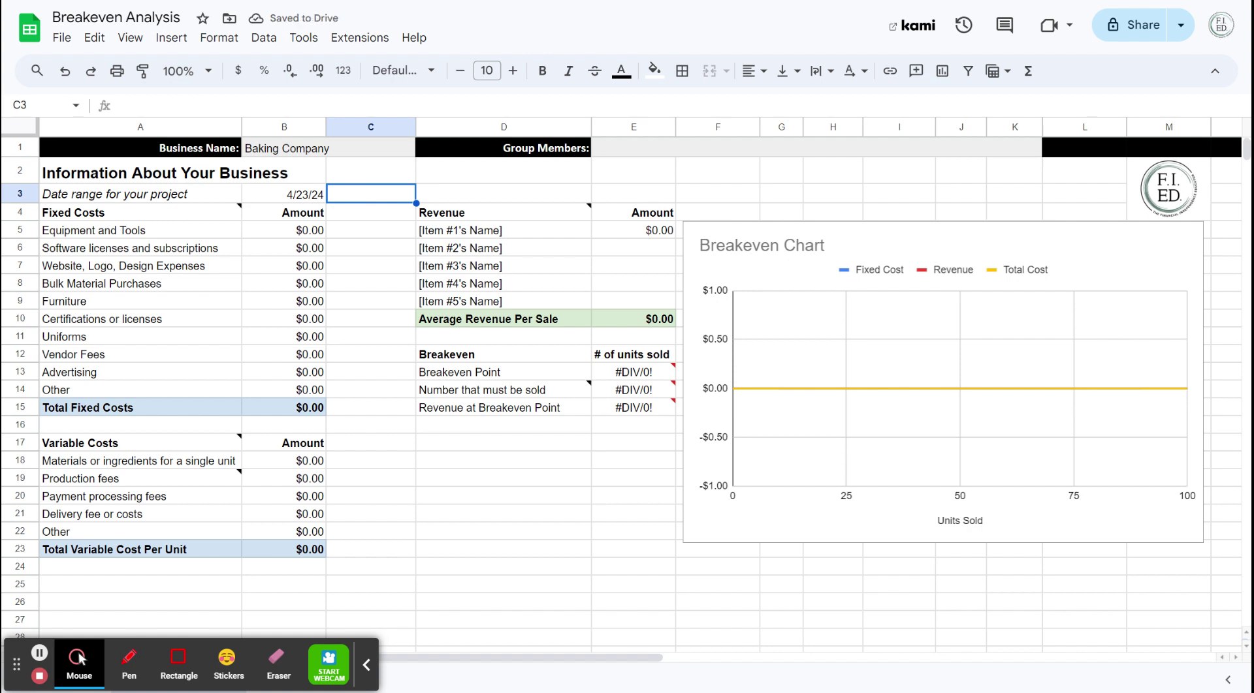
type("5/23/24")
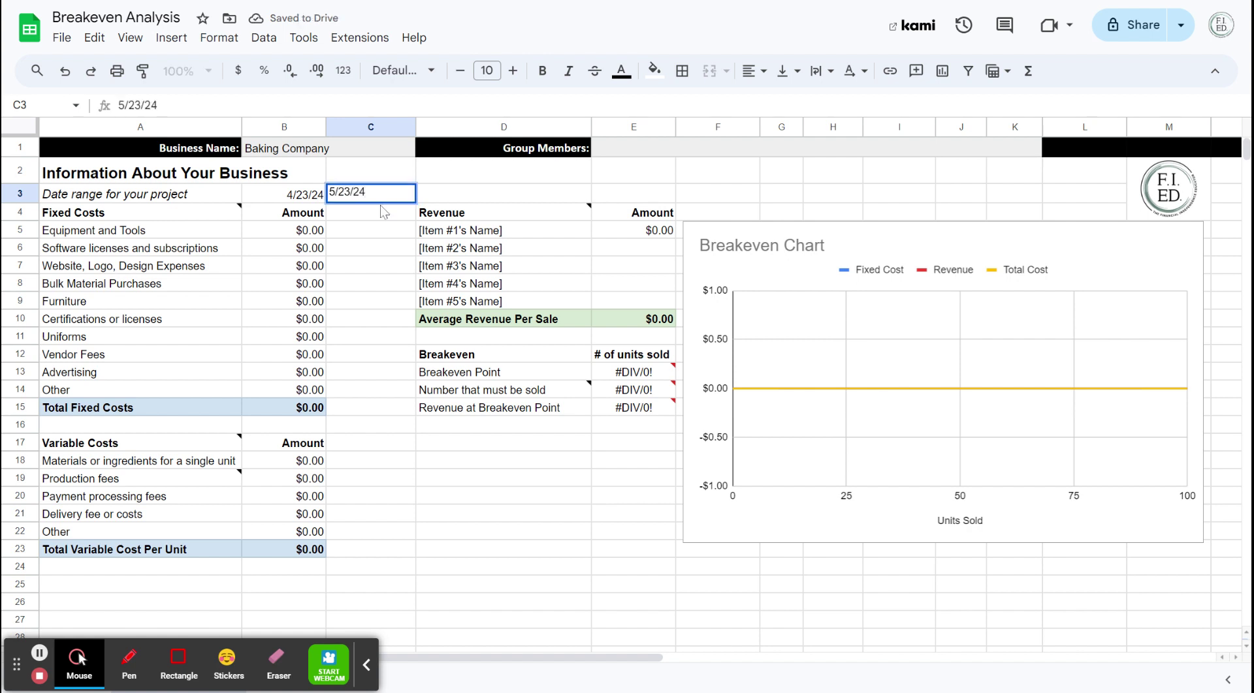
key("Return")
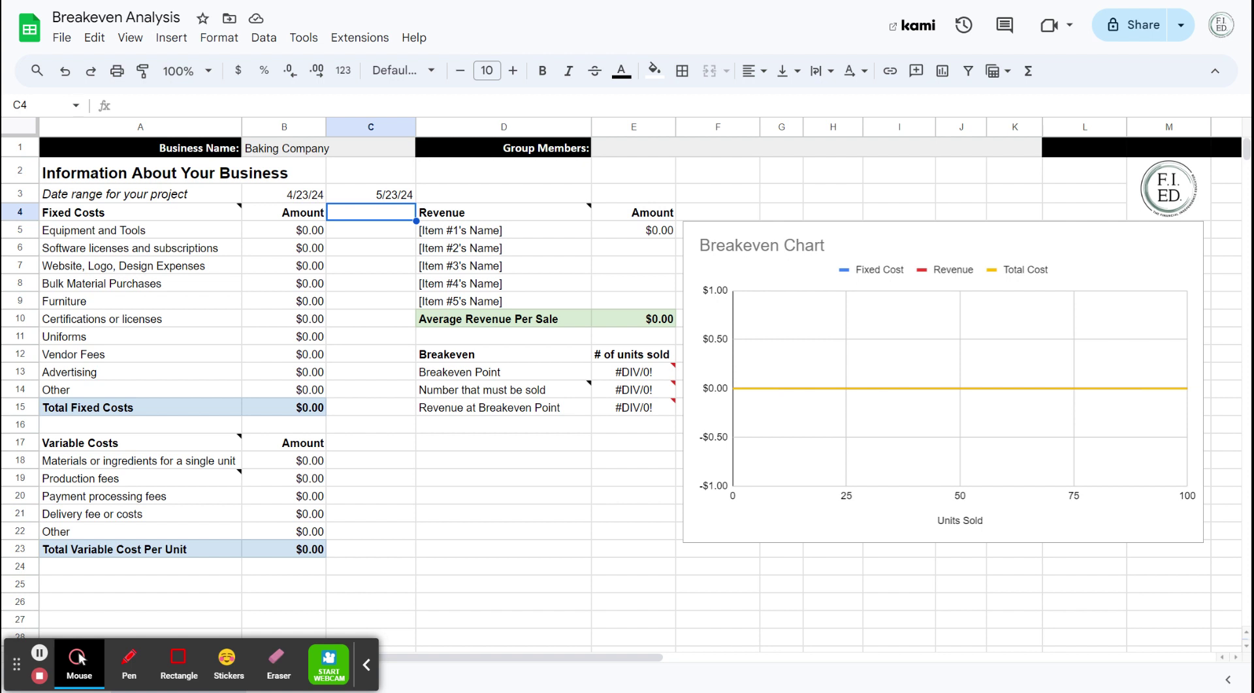
Enter fixed costs of 8 for Equipment and Tools and 30 for Bulk Material Purchases
left_click(124, 234)
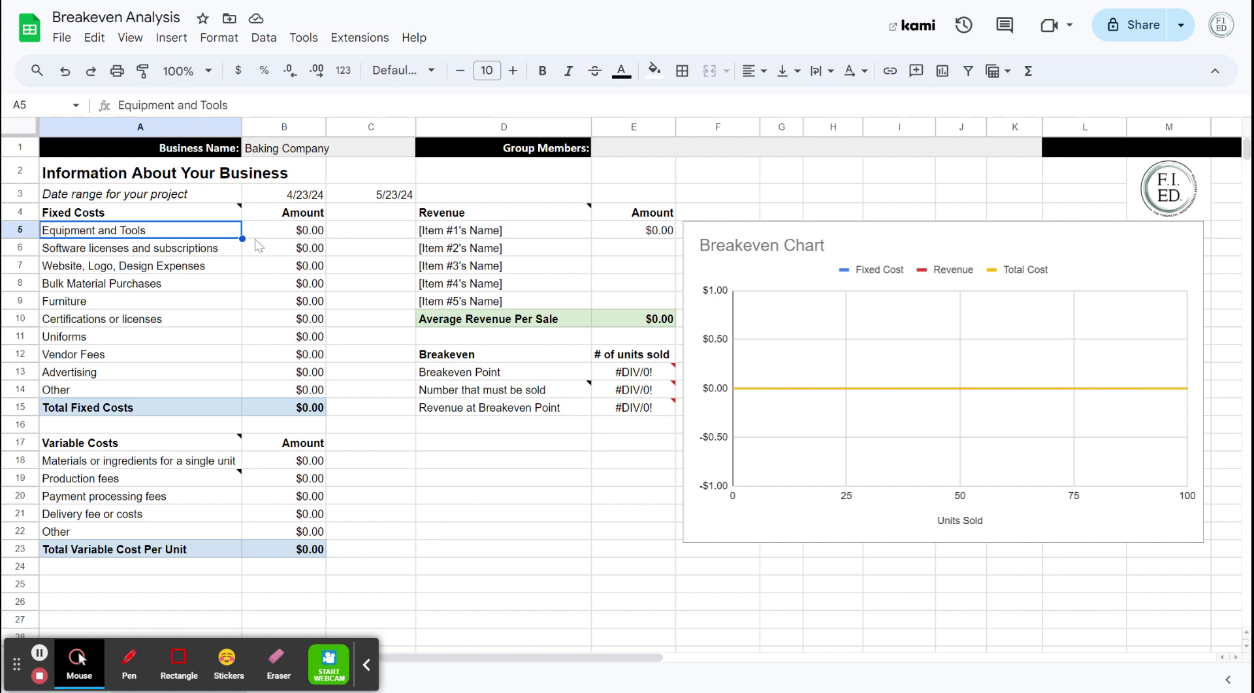
left_click(275, 235)
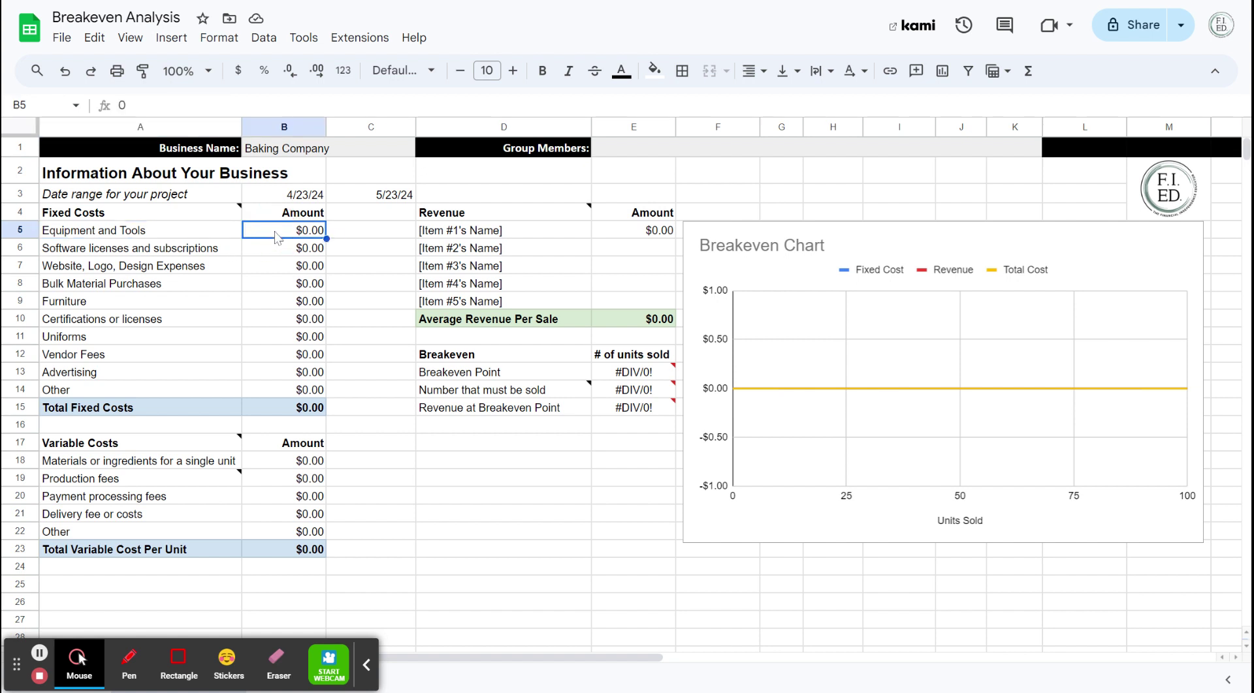
type("8")
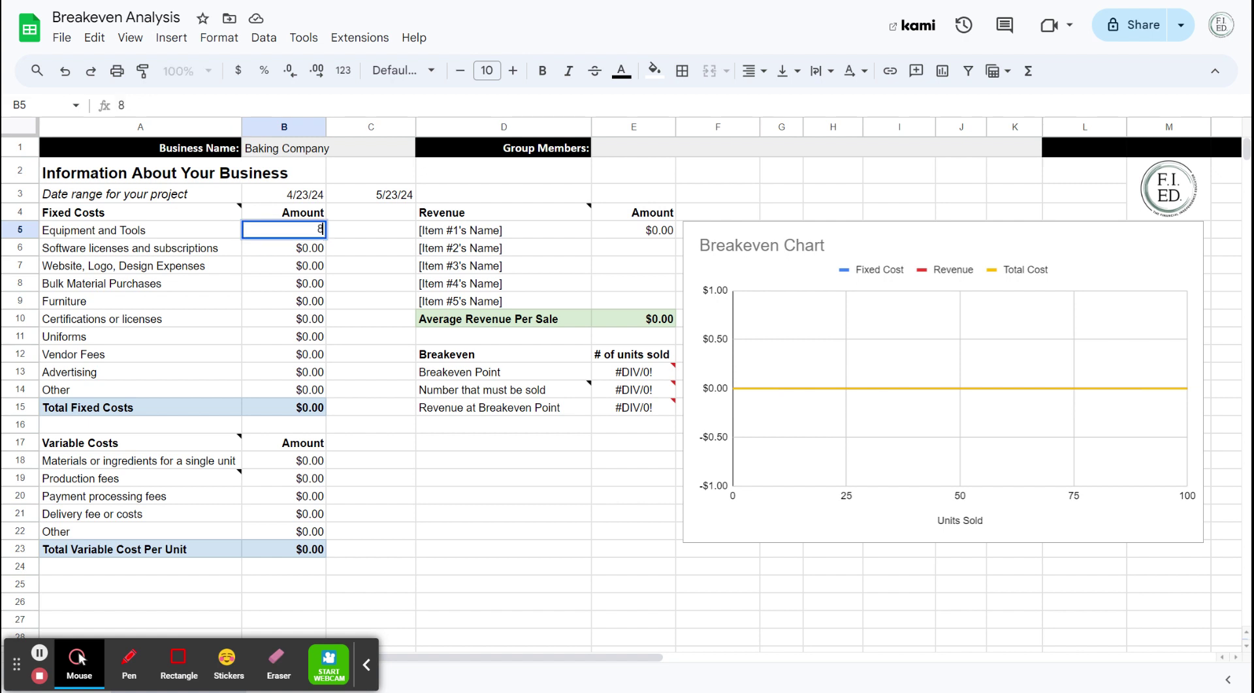
key("Return")
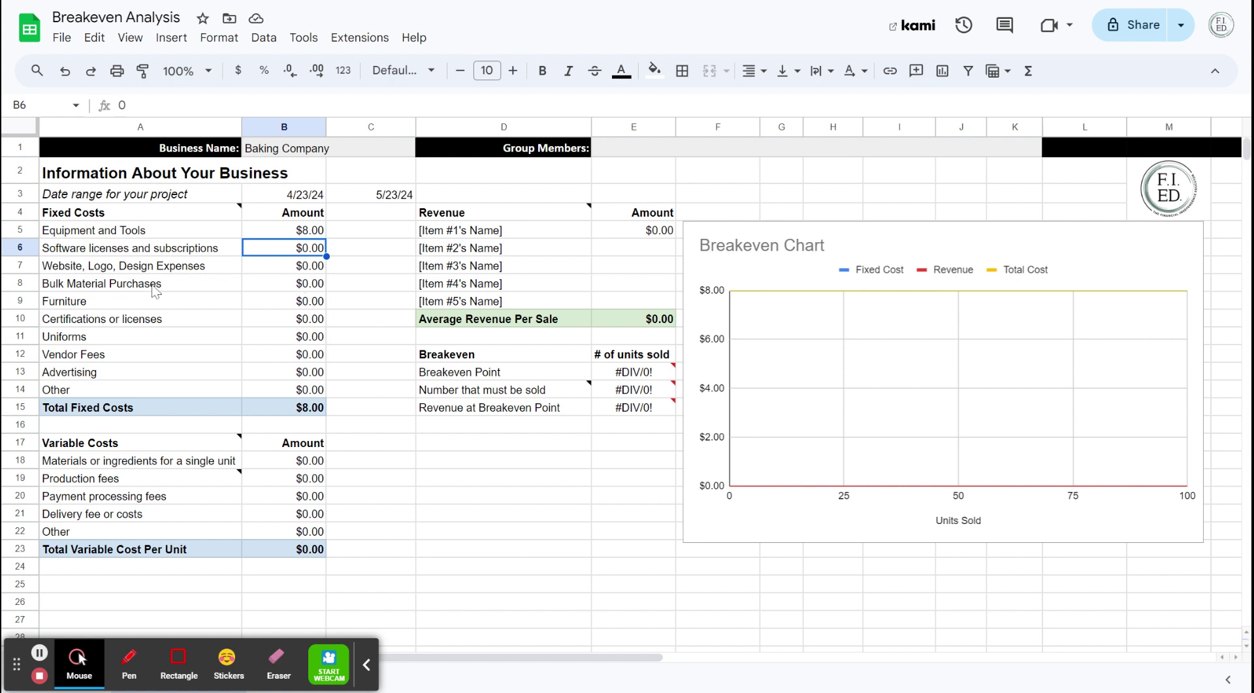
left_click(299, 287)
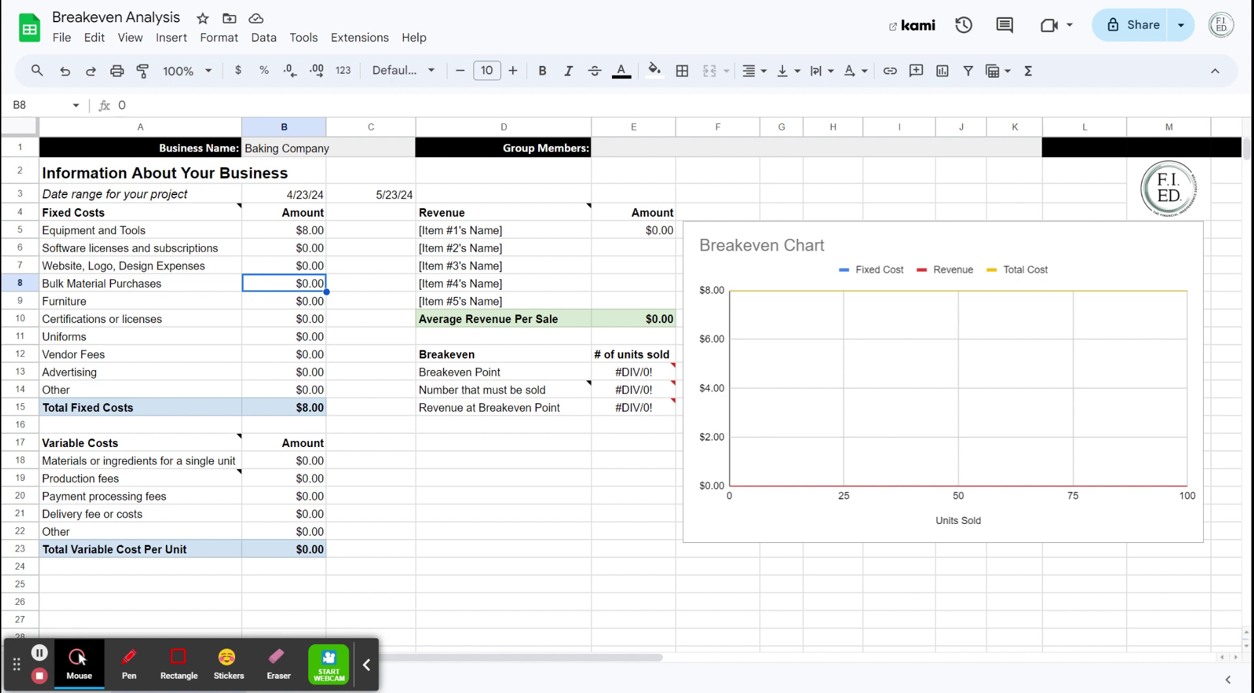
type("30")
key("Return")
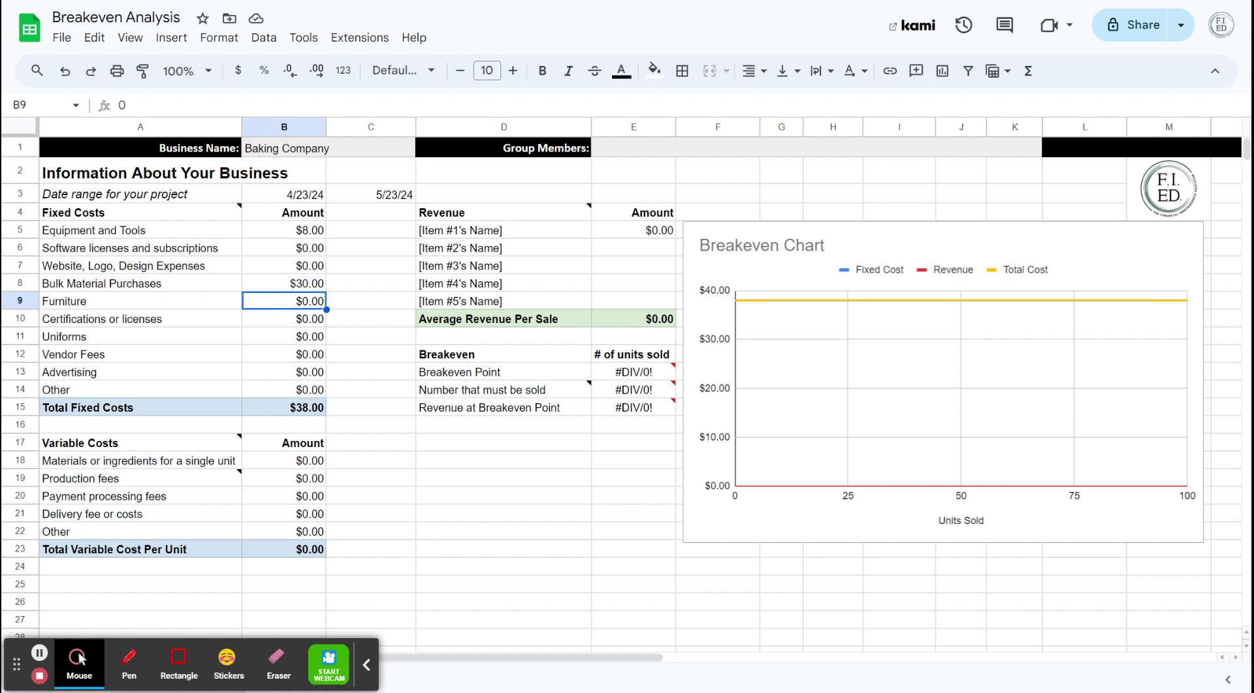
Enter fixed costs of 15 for Uniforms and 20 for Vendor Fees
left_click(277, 336)
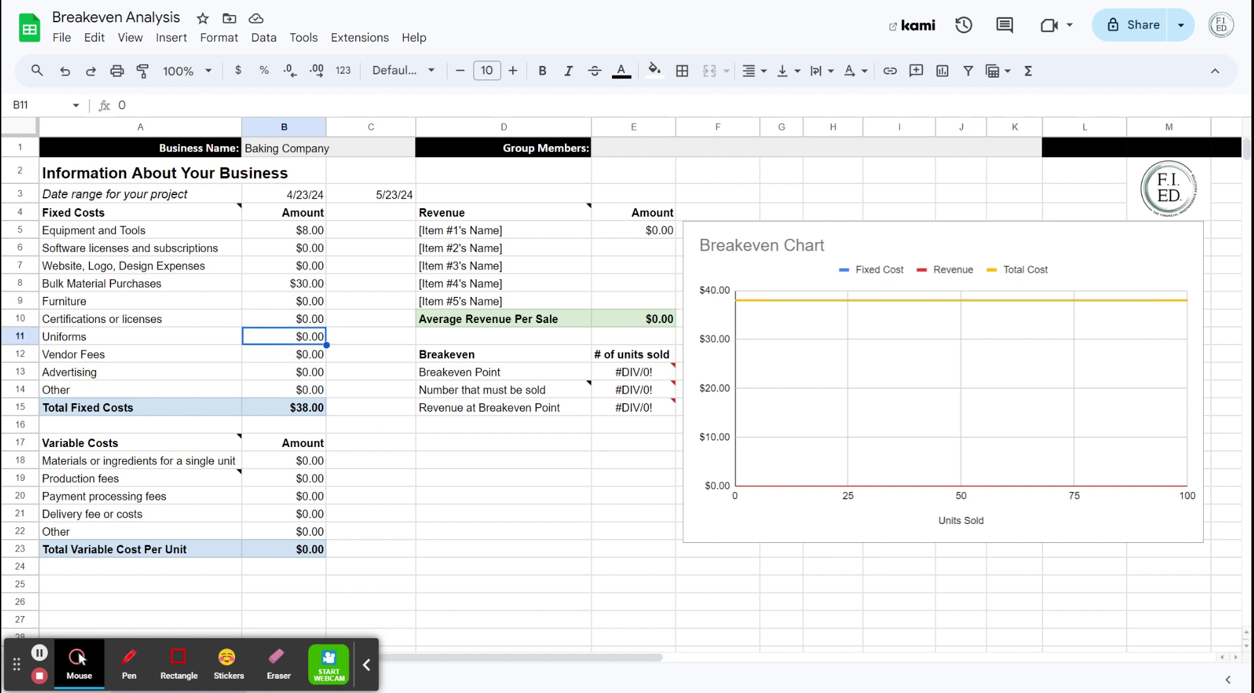
type("15")
key("Return")
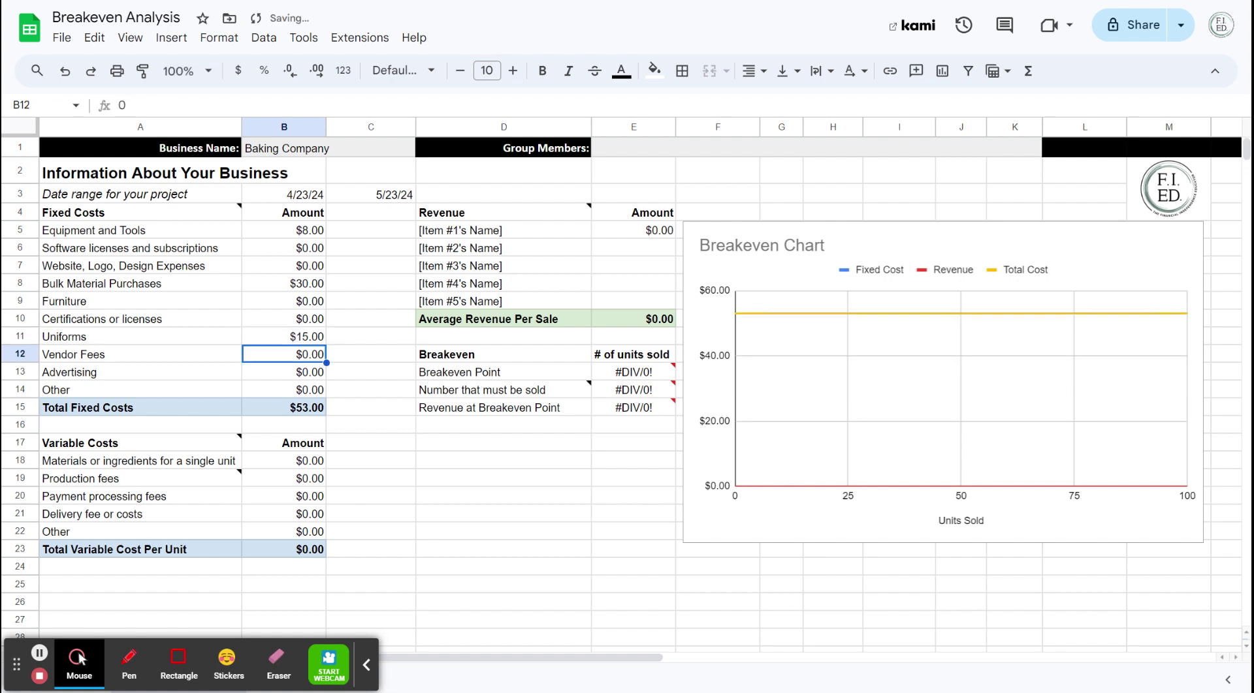
left_click(278, 339)
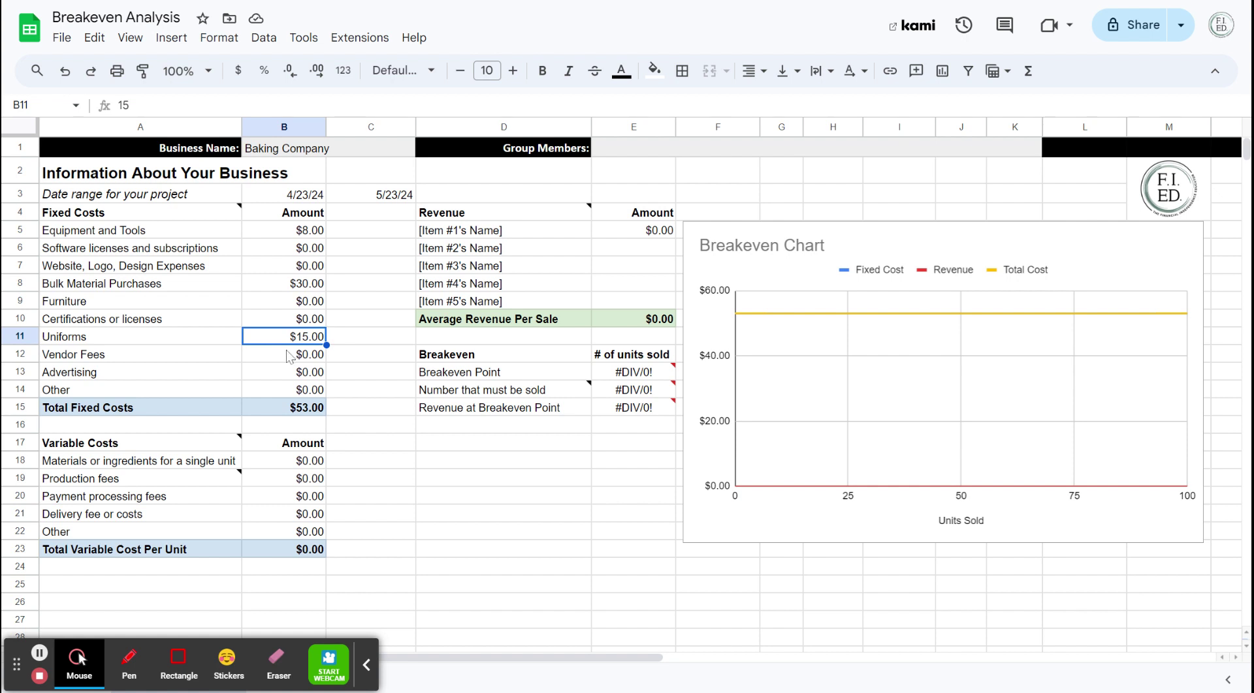
left_click(220, 359)
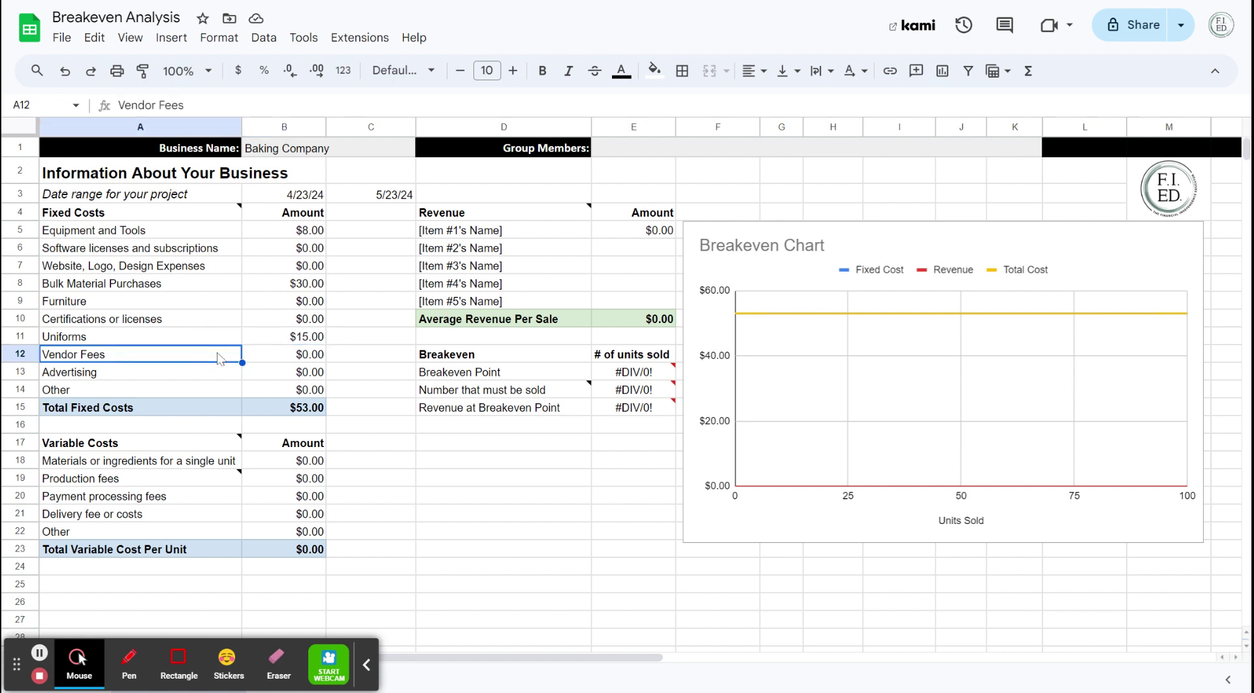
left_click(291, 359)
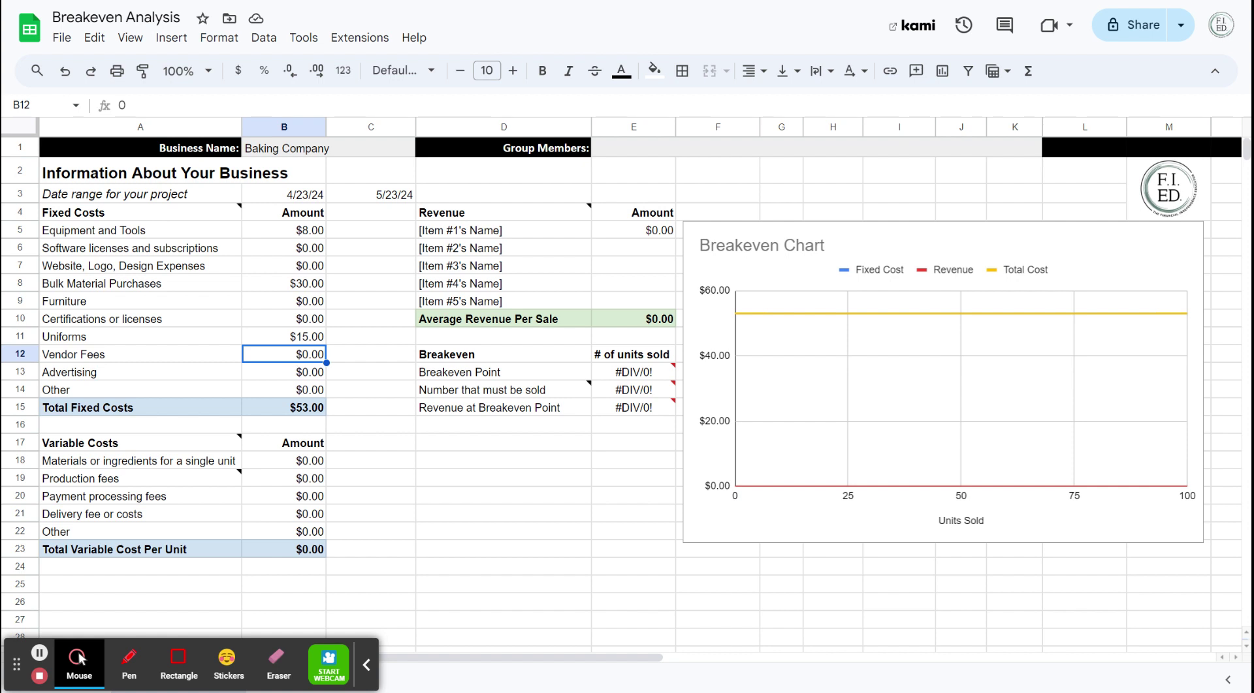
type("20")
left_click(367, 353)
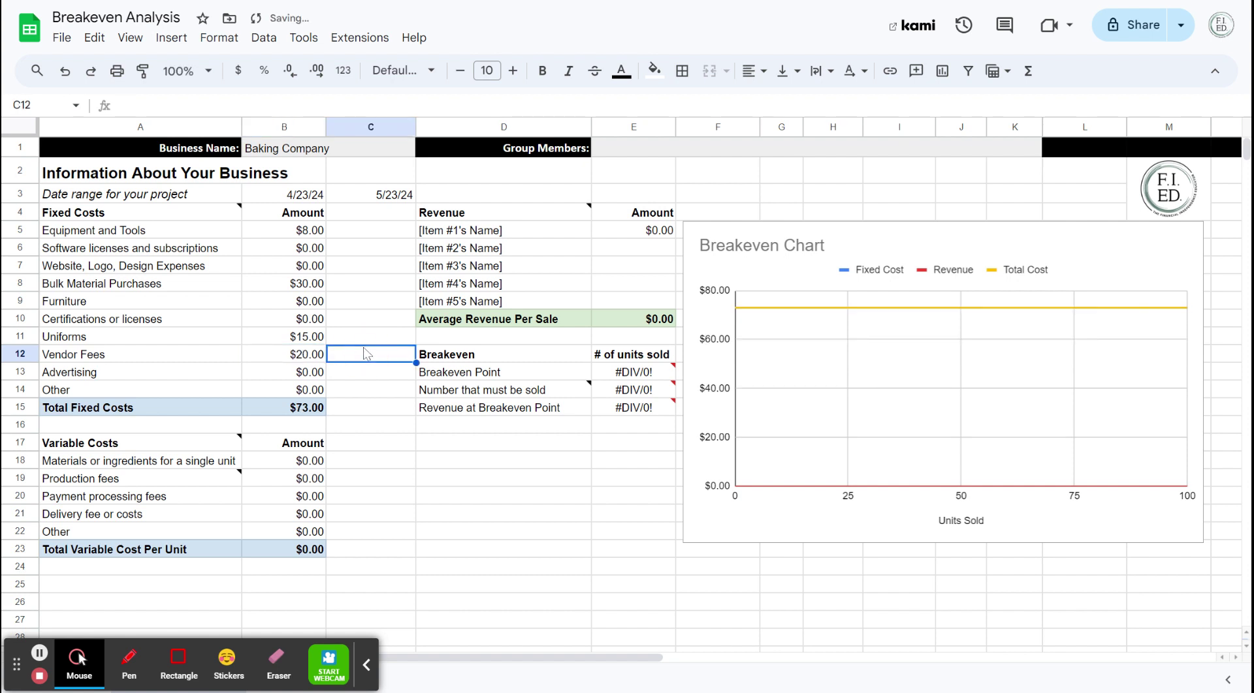
left_click(284, 377)
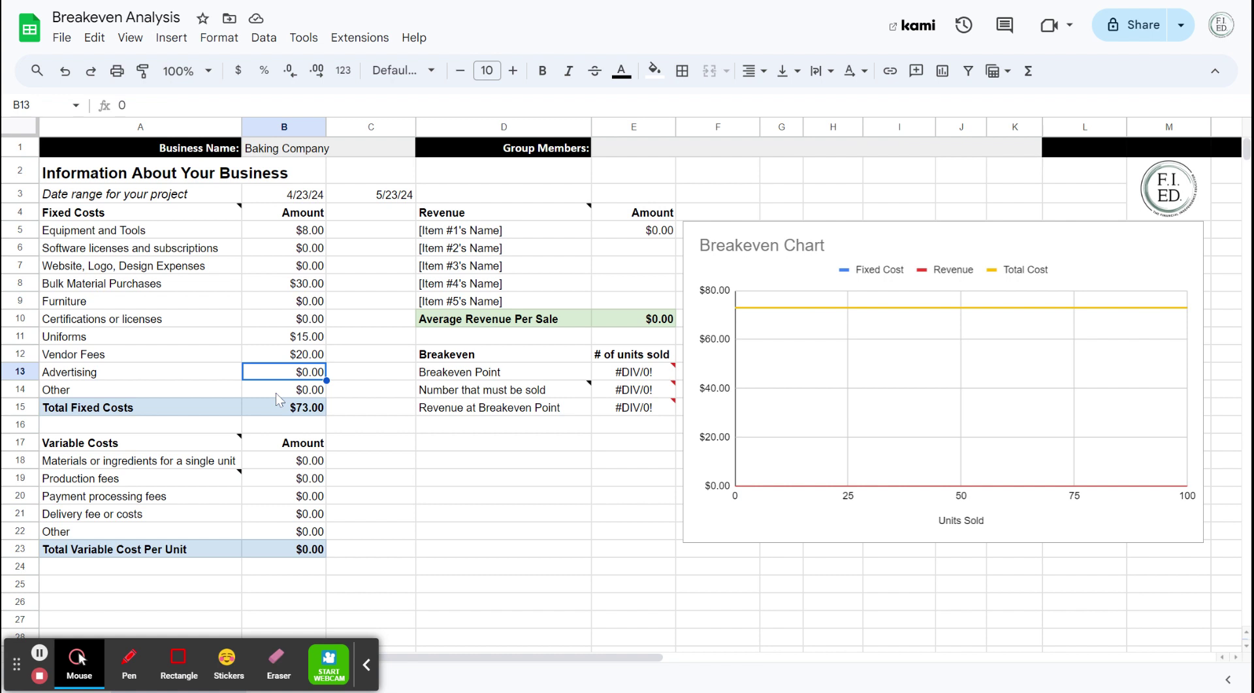
left_click(312, 413)
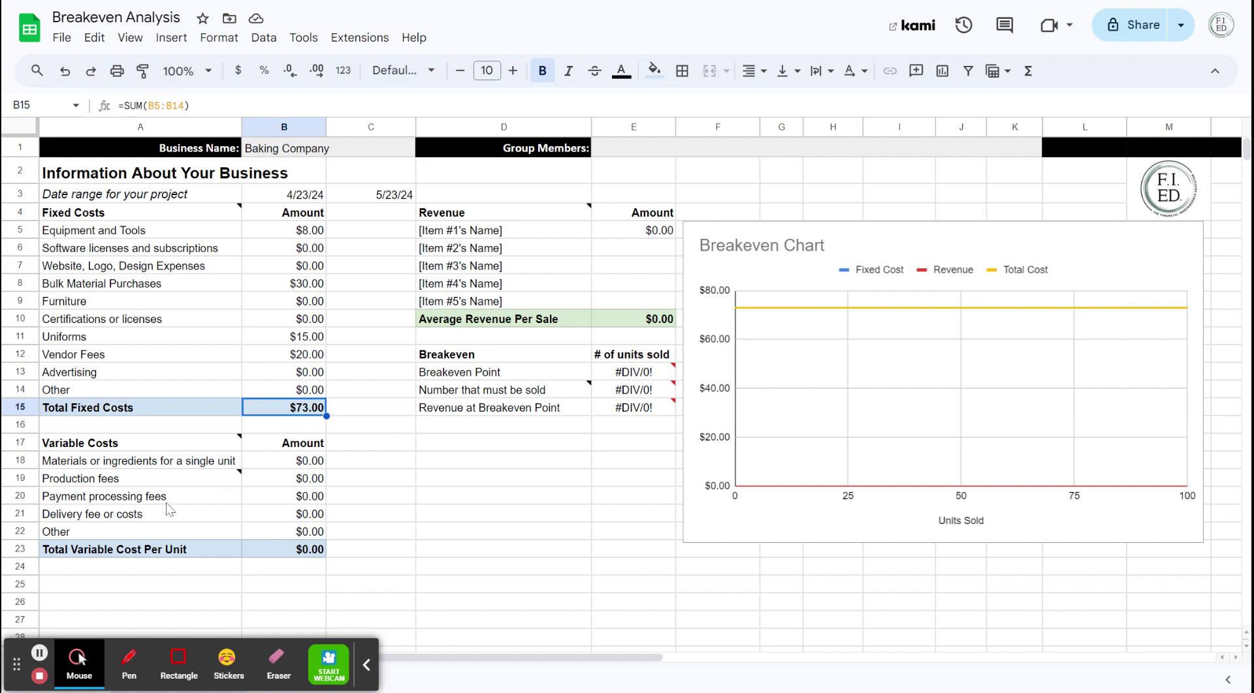
Enter 0.50 as the variable cost of materials or ingredients for a single unit
left_click(159, 465)
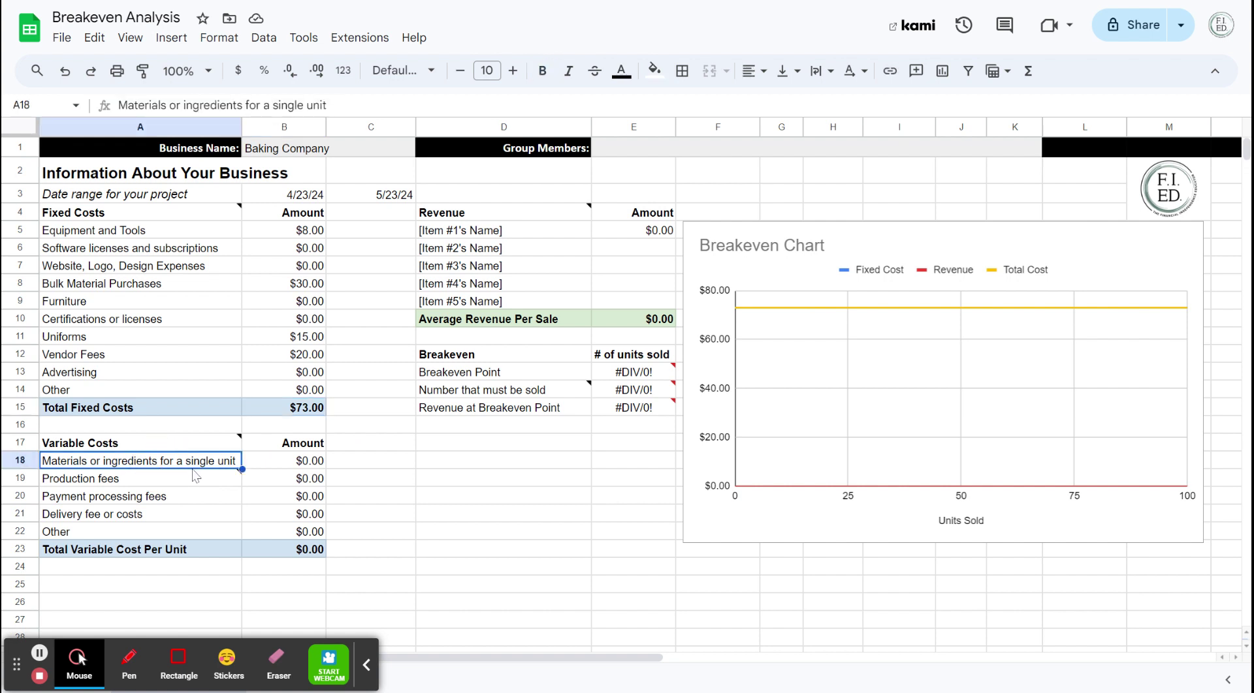
mouse_move(194, 486)
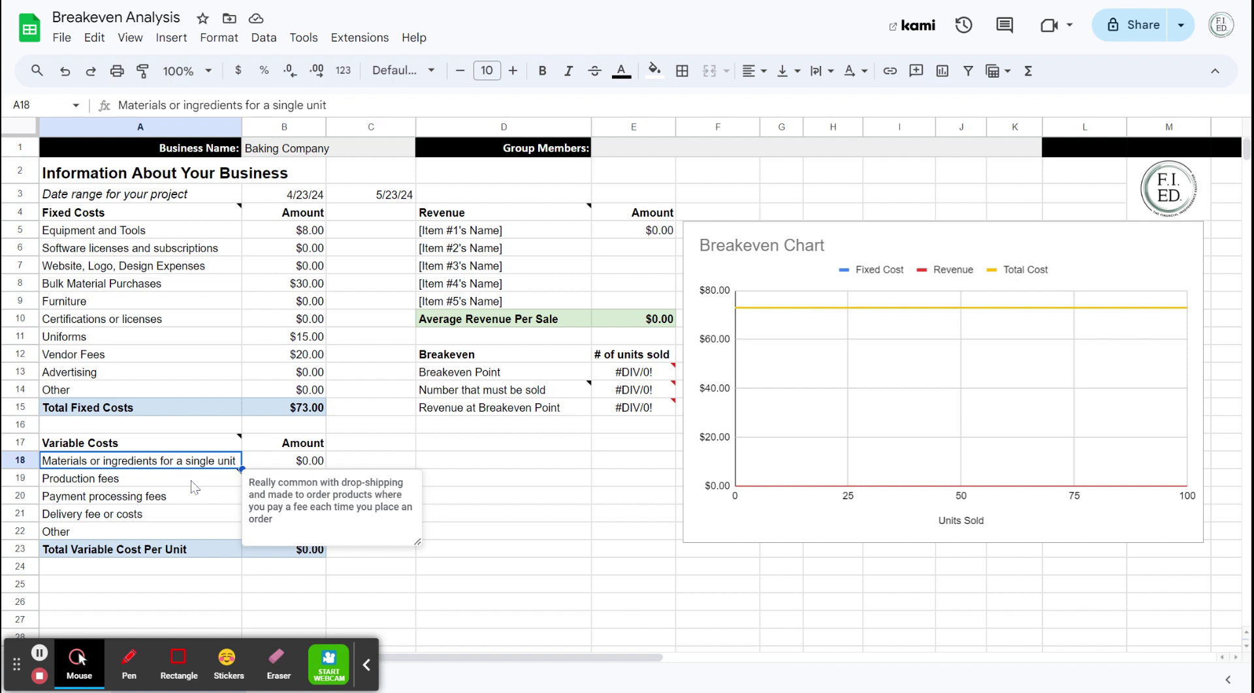
left_click(309, 465)
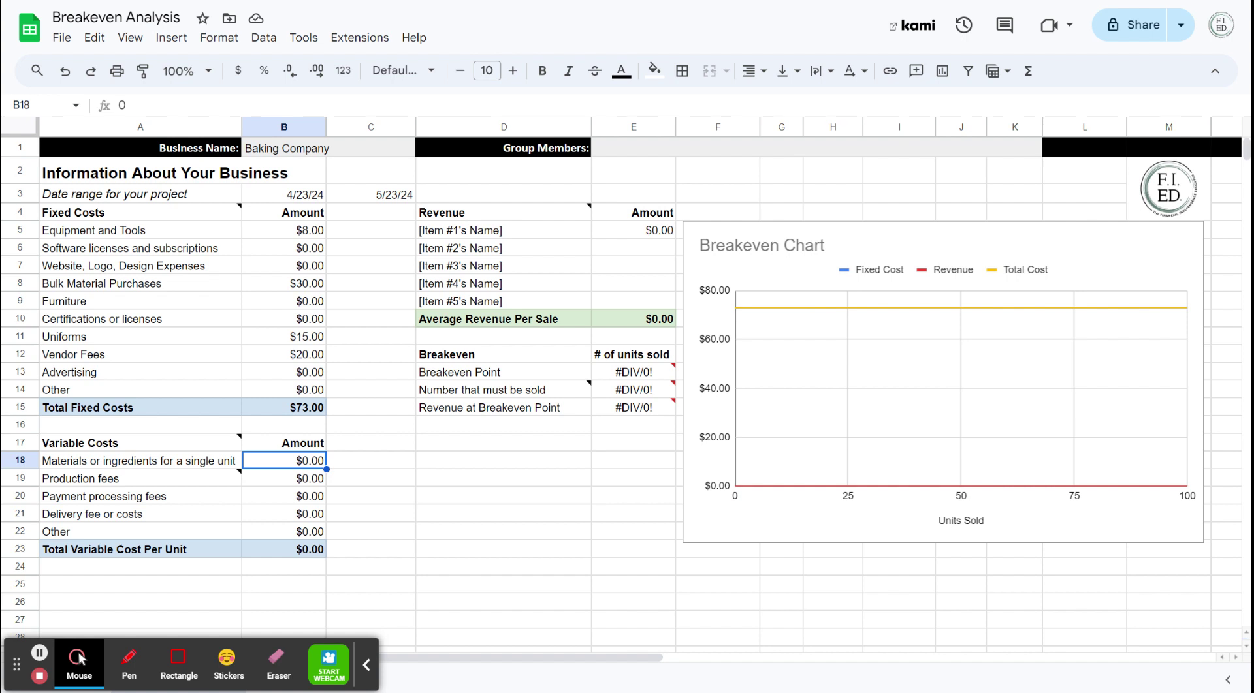
type("0.50")
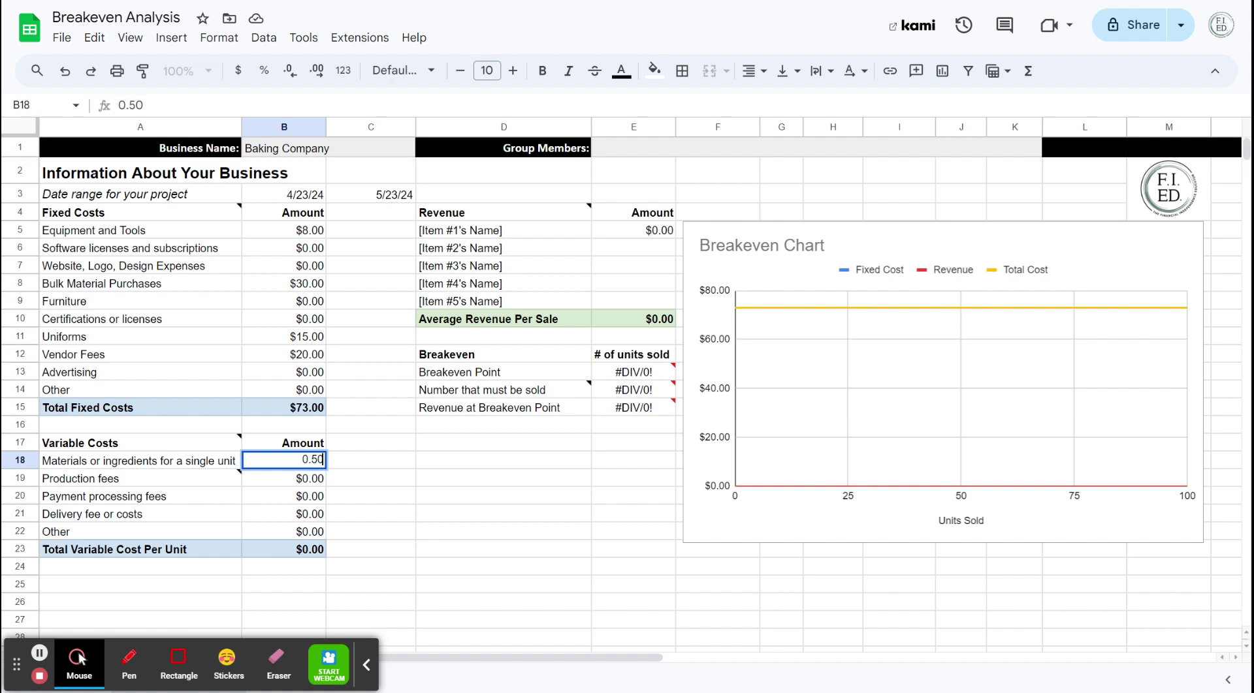
left_click(384, 473)
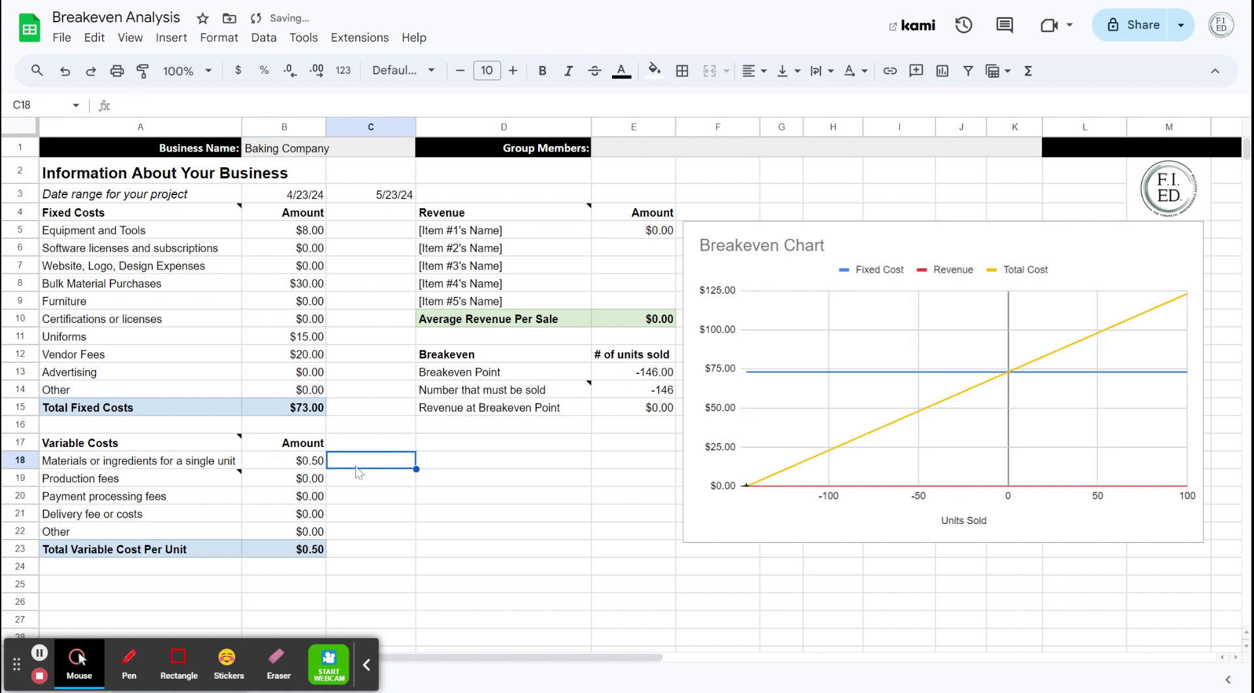
Change the variable cost of materials or ingredients for a single unit to 2.50
left_click(301, 471)
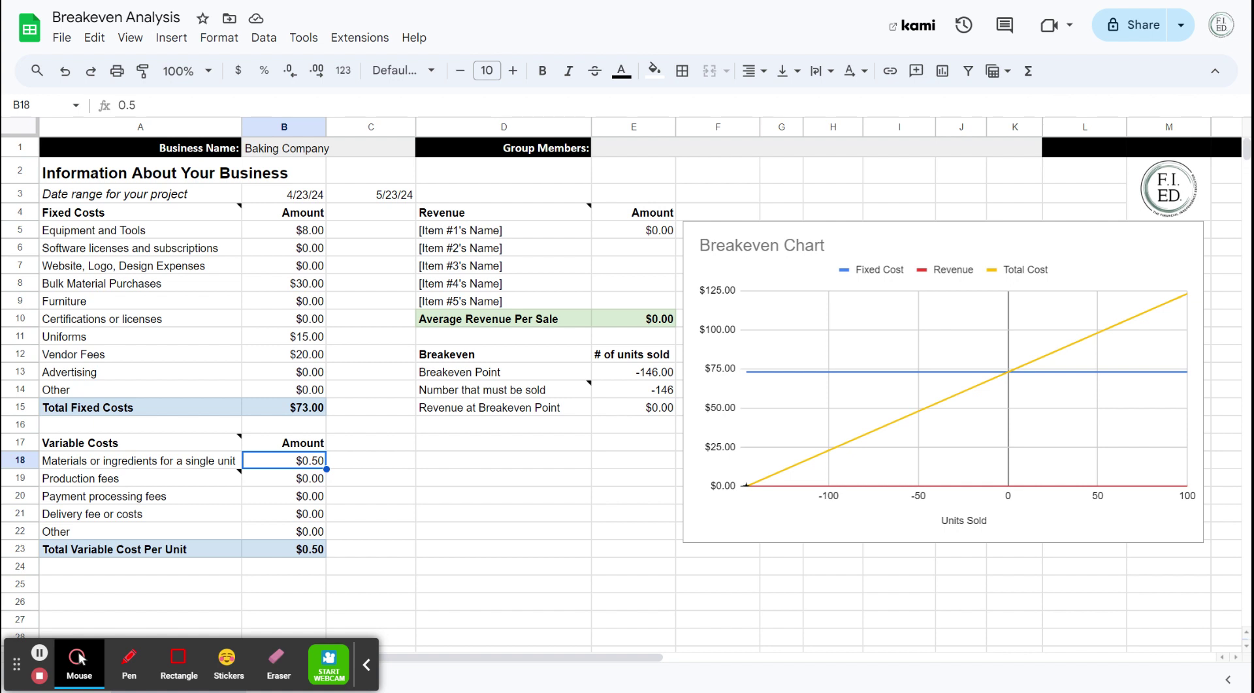
type("2.50")
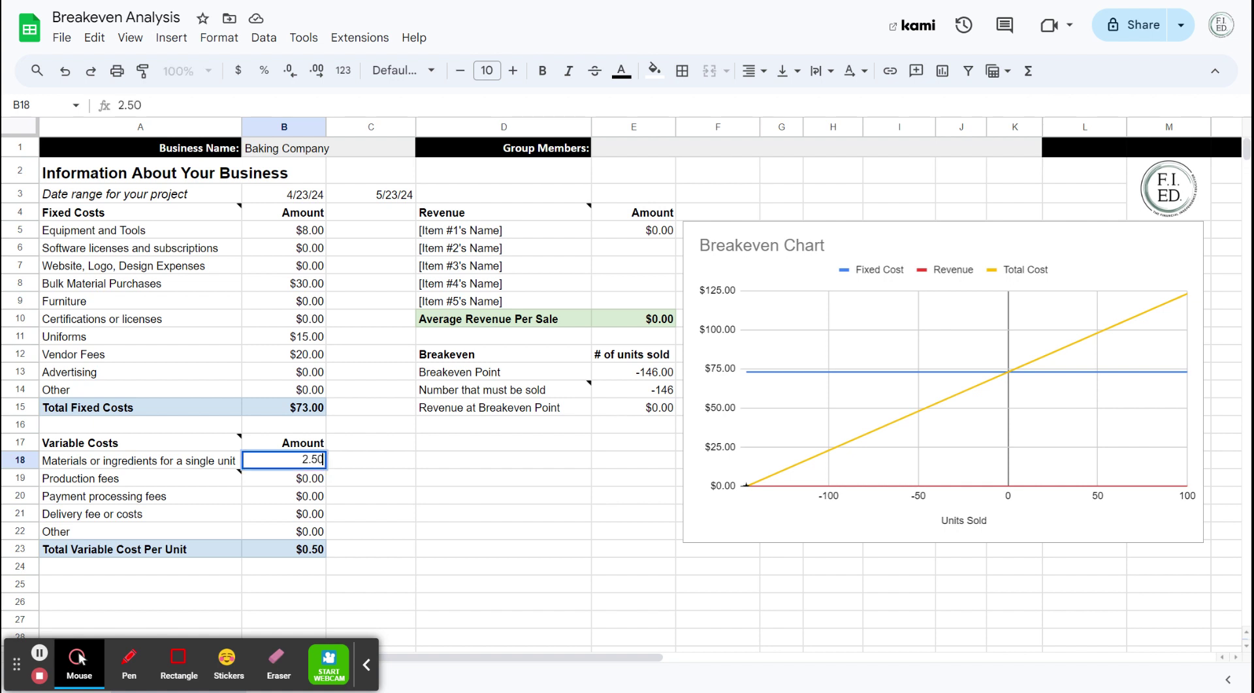
key("Return")
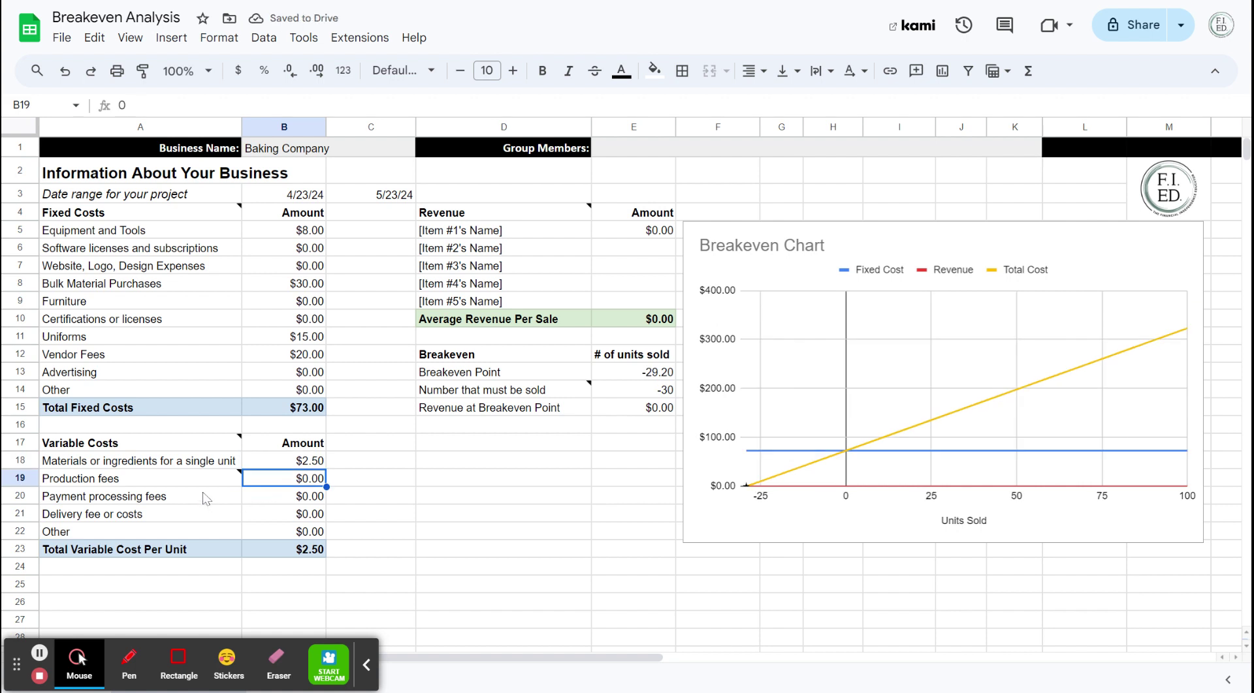
Enter 0.5 as the Other amount under Variable Costs
mouse_move(181, 479)
left_click(280, 502)
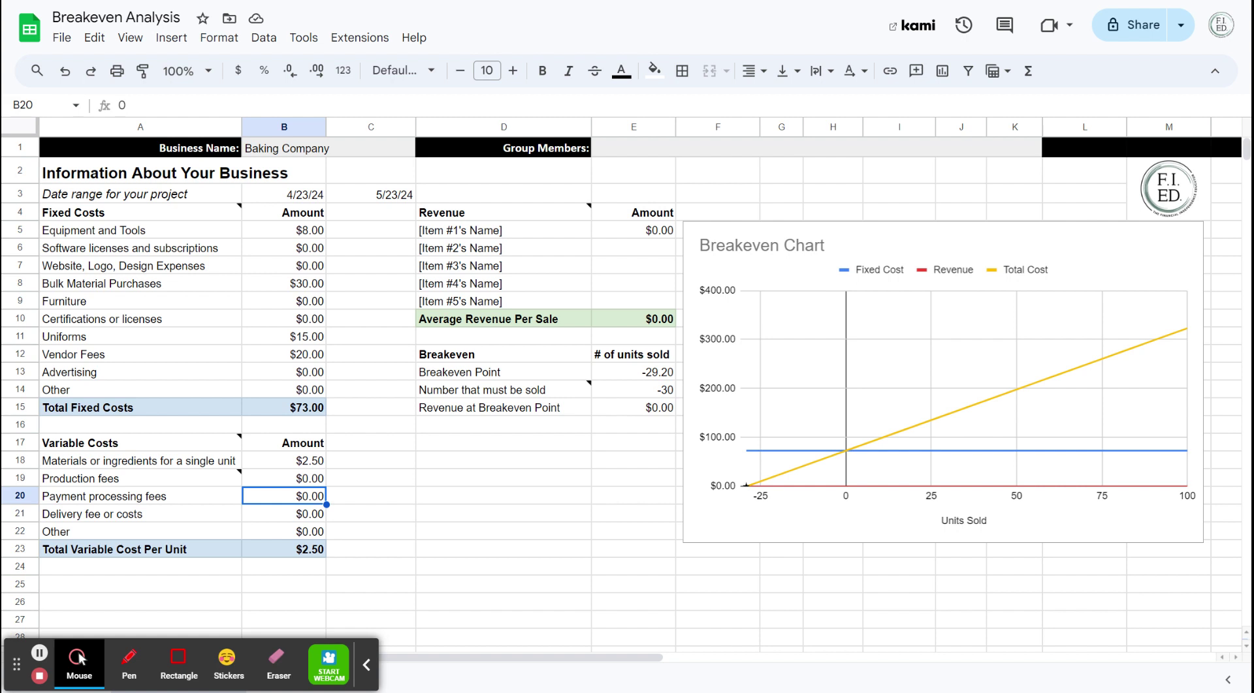
left_click(257, 518)
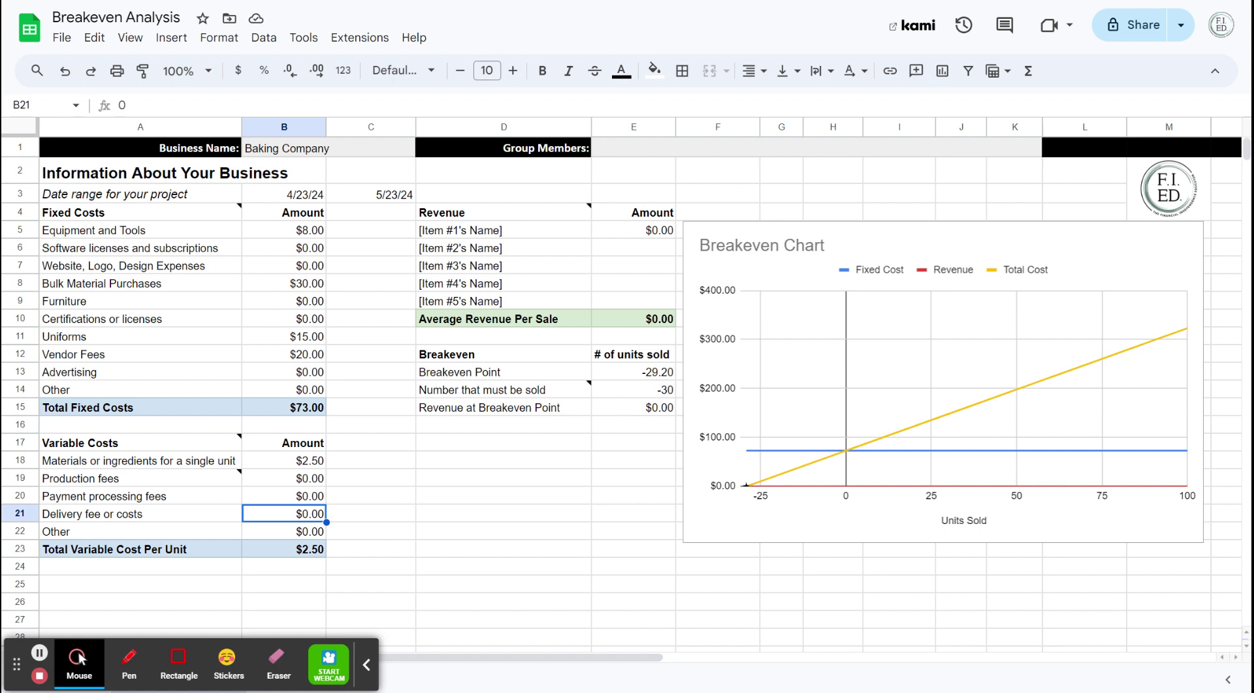
left_click(279, 532)
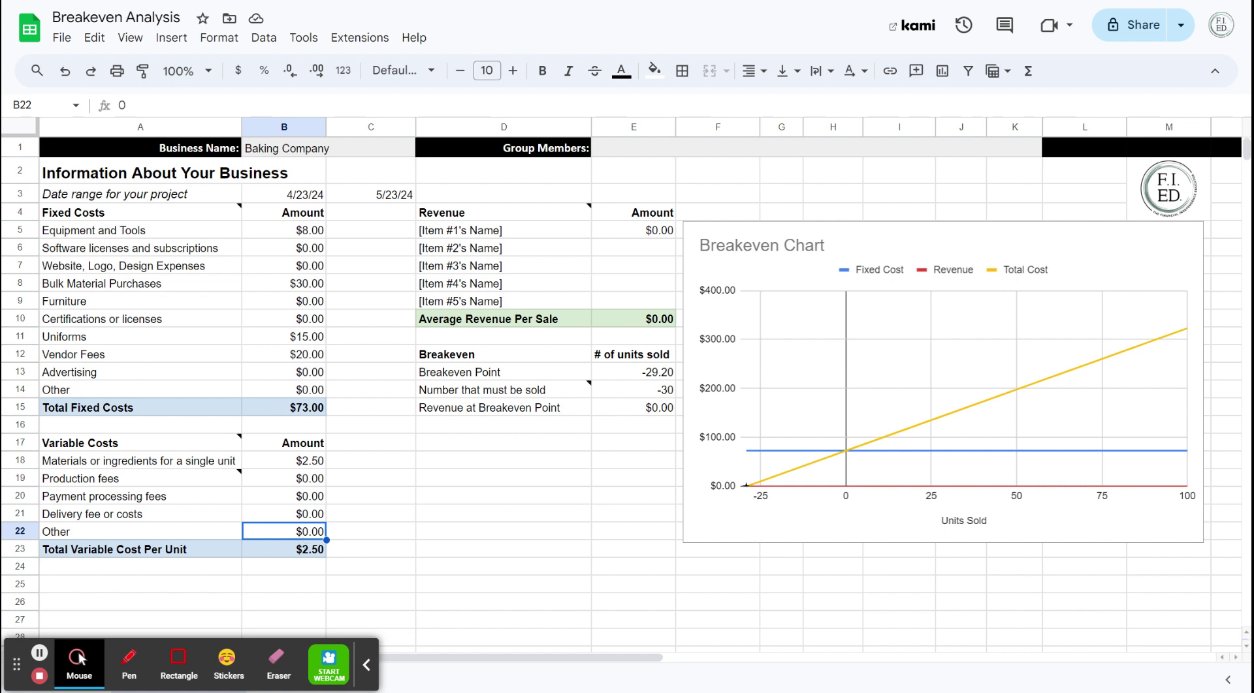
type("0.5")
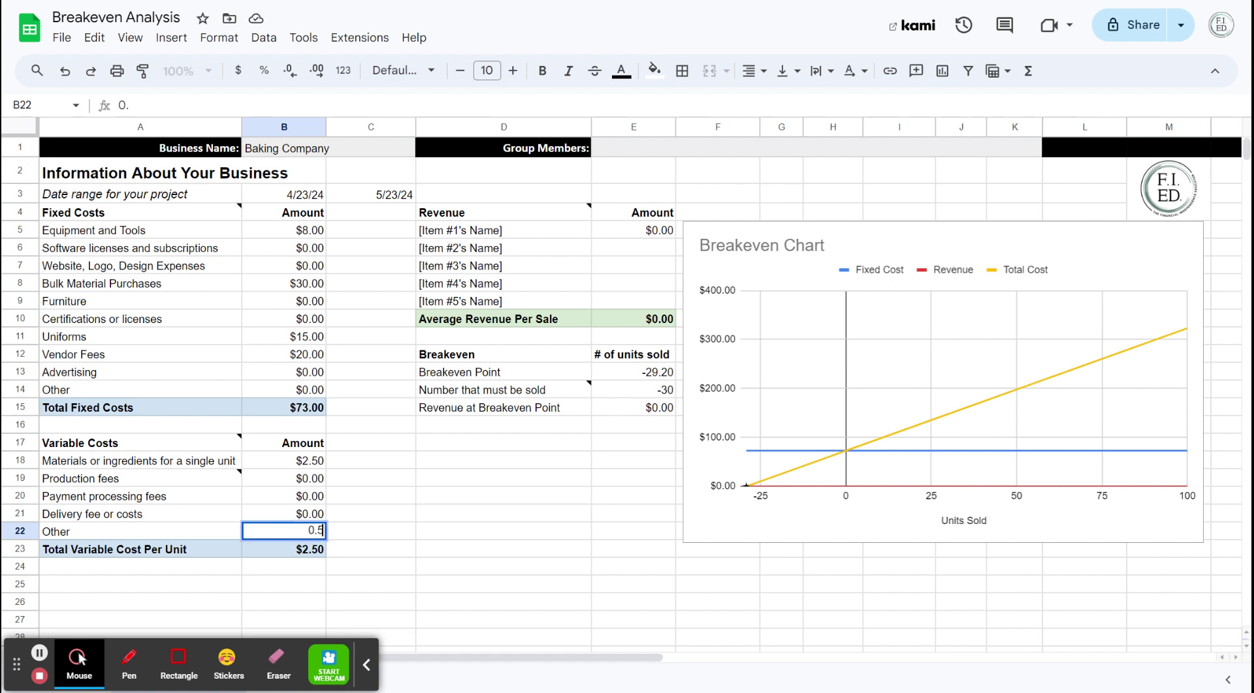
key("Return")
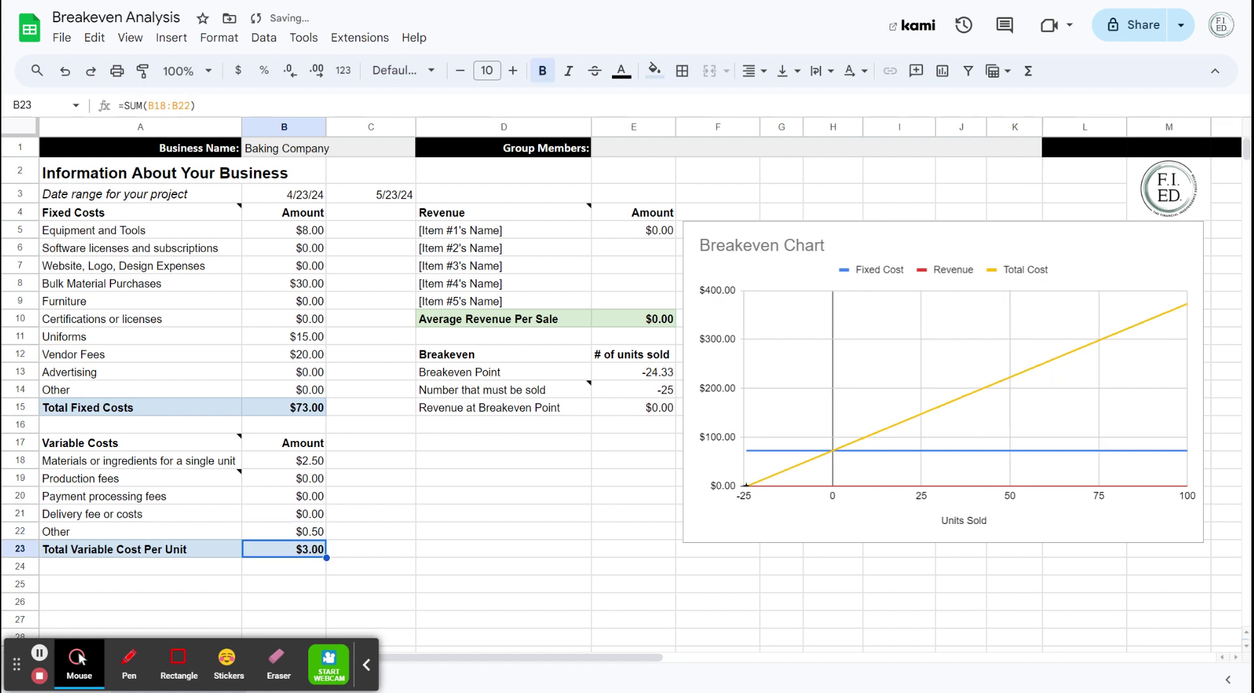
Correct the Other amount under Variable Costs to 0.05
left_click(302, 541)
type("0.05")
key("Return")
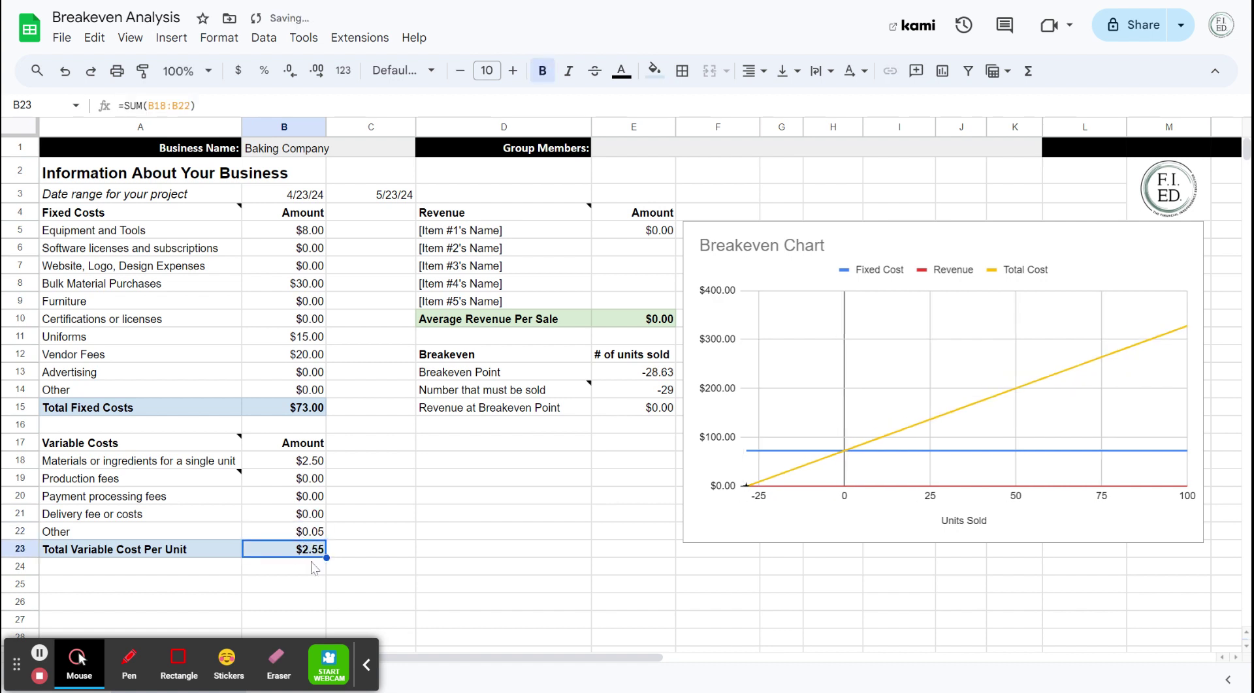
Change the variable cost of materials or ingredients for a single unit to 0.25
left_click(311, 568)
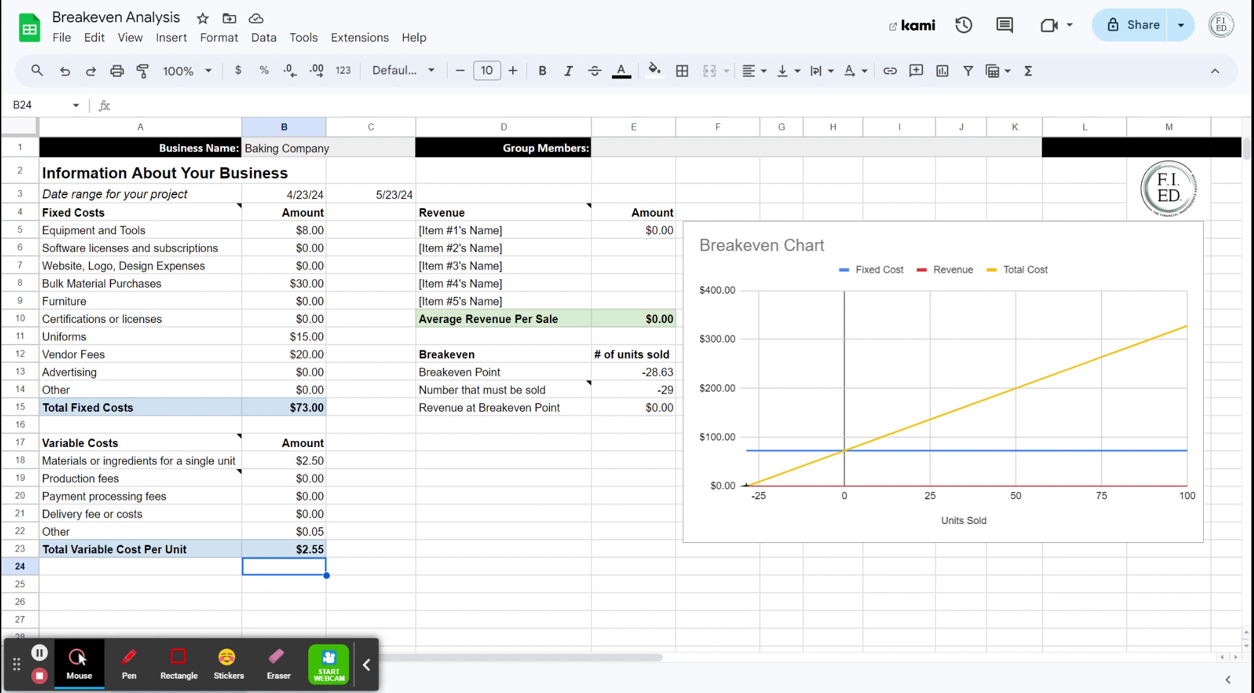
left_click(275, 460)
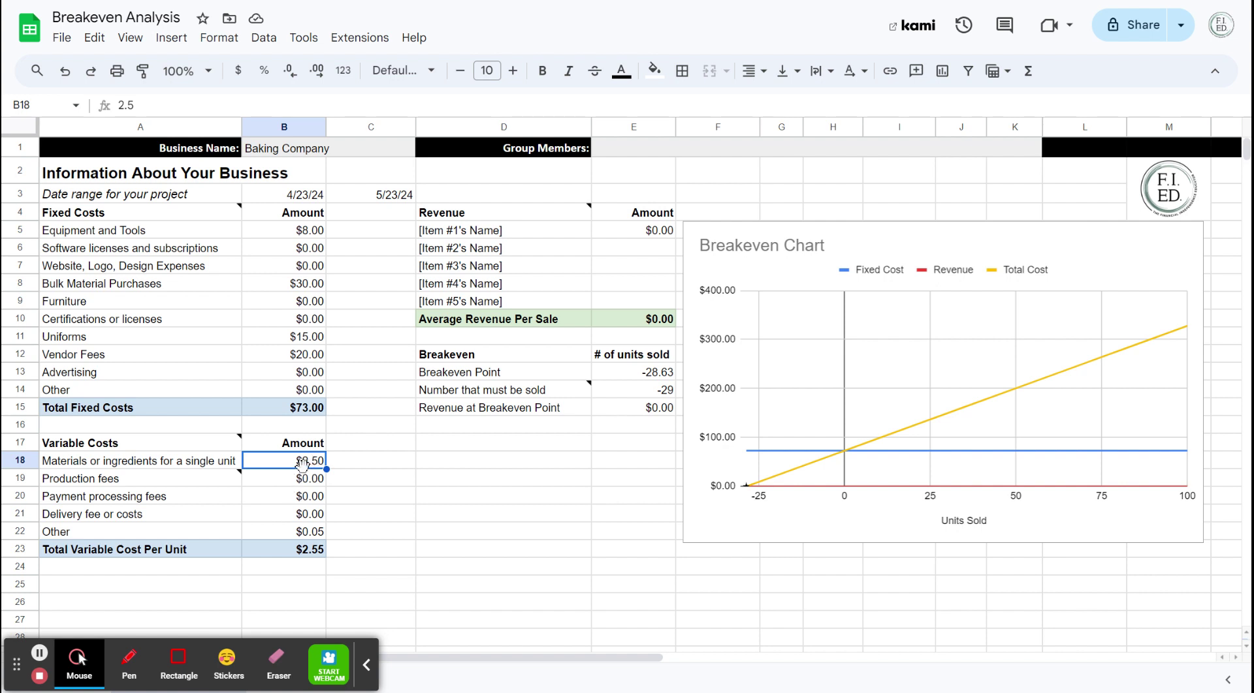
type("0.25")
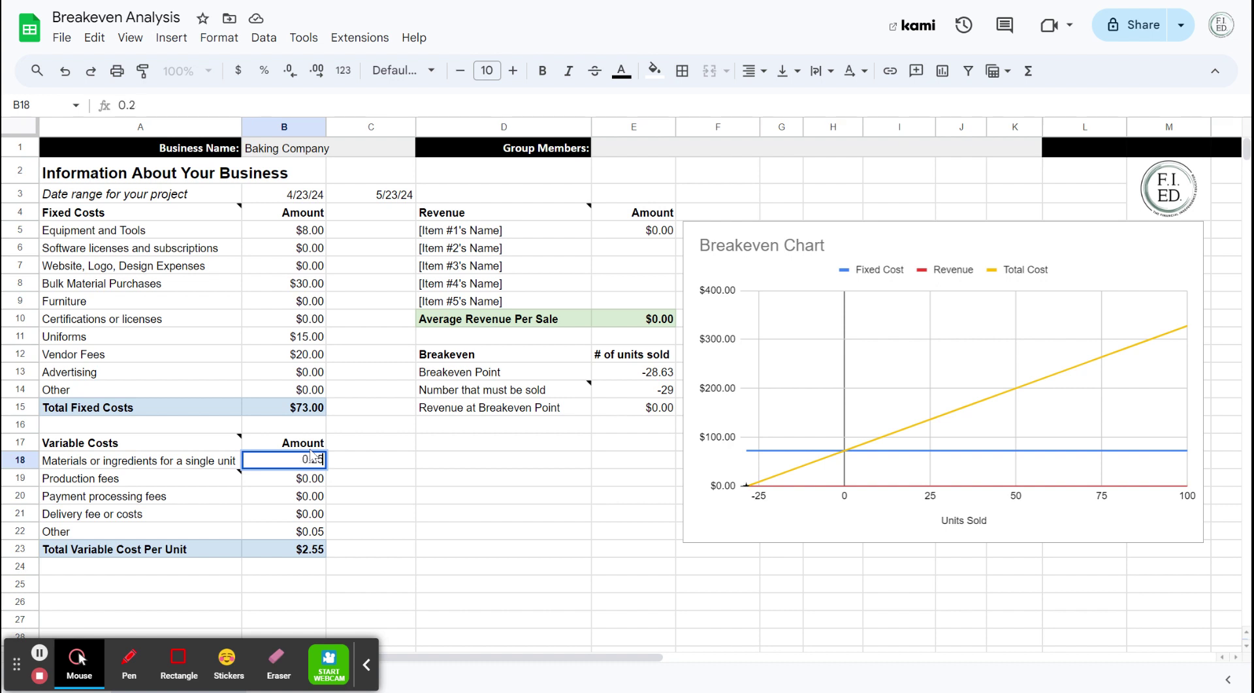
left_click(382, 500)
left_click(311, 554)
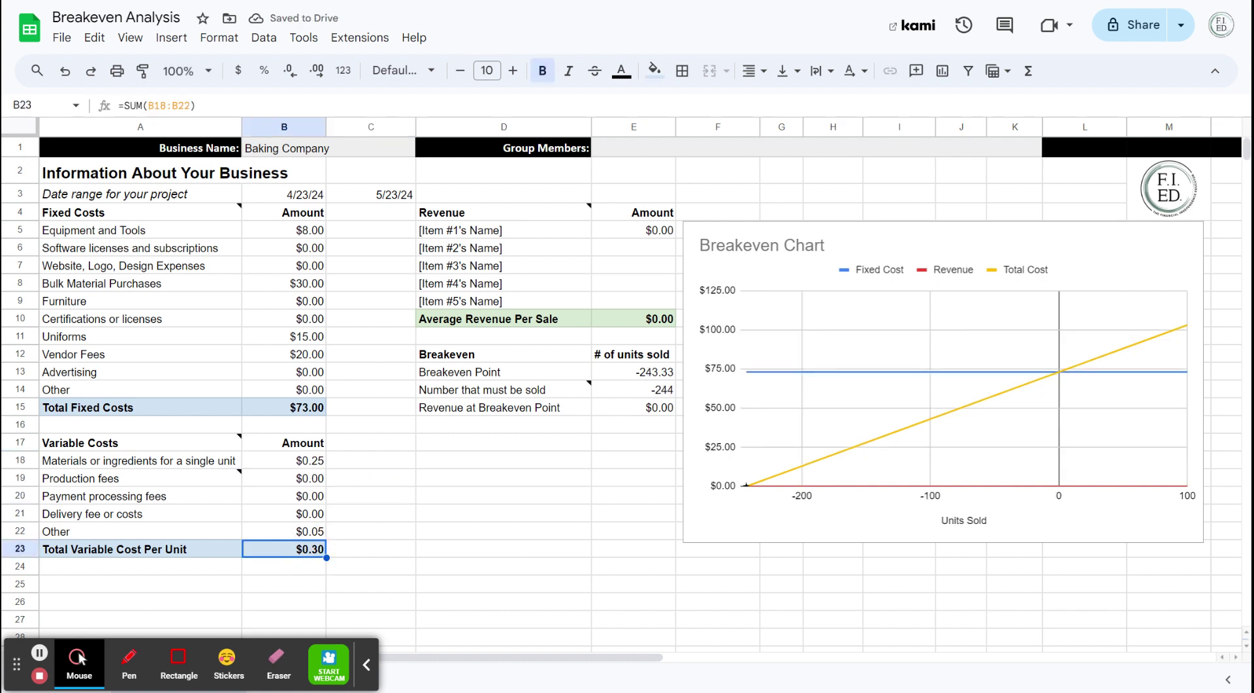
left_click(308, 537)
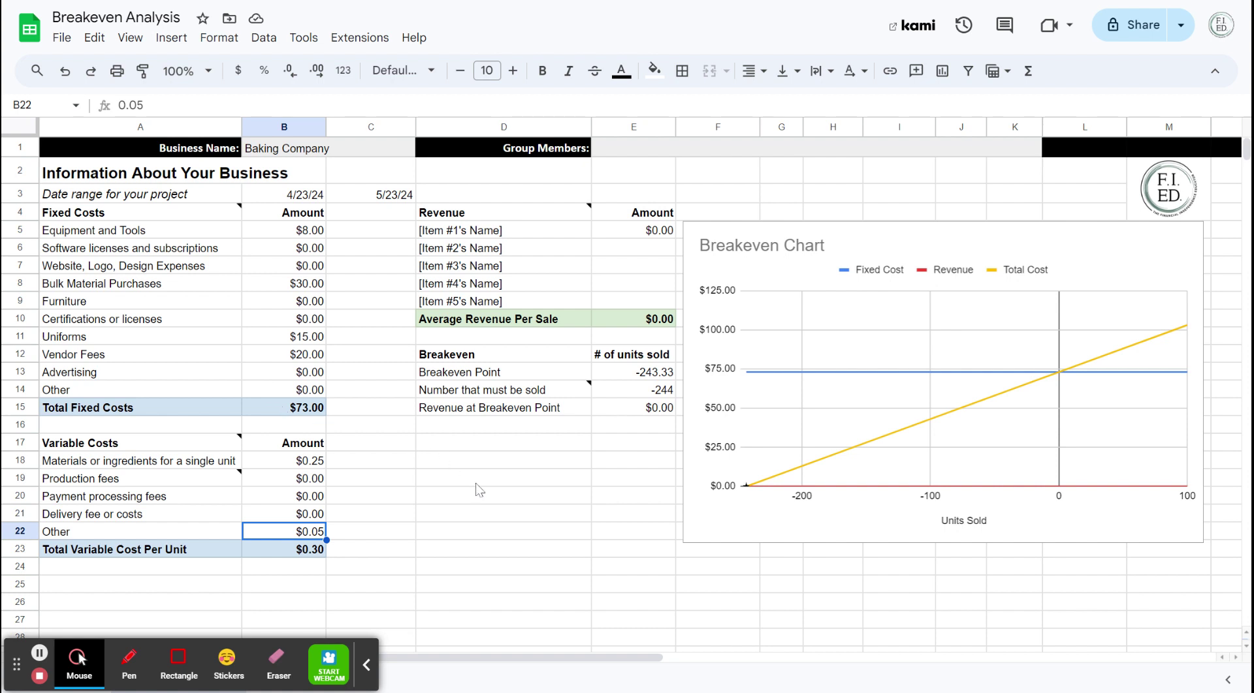
Name the first revenue item Cookies, replacing the Item #1 placeholder
left_click(632, 235)
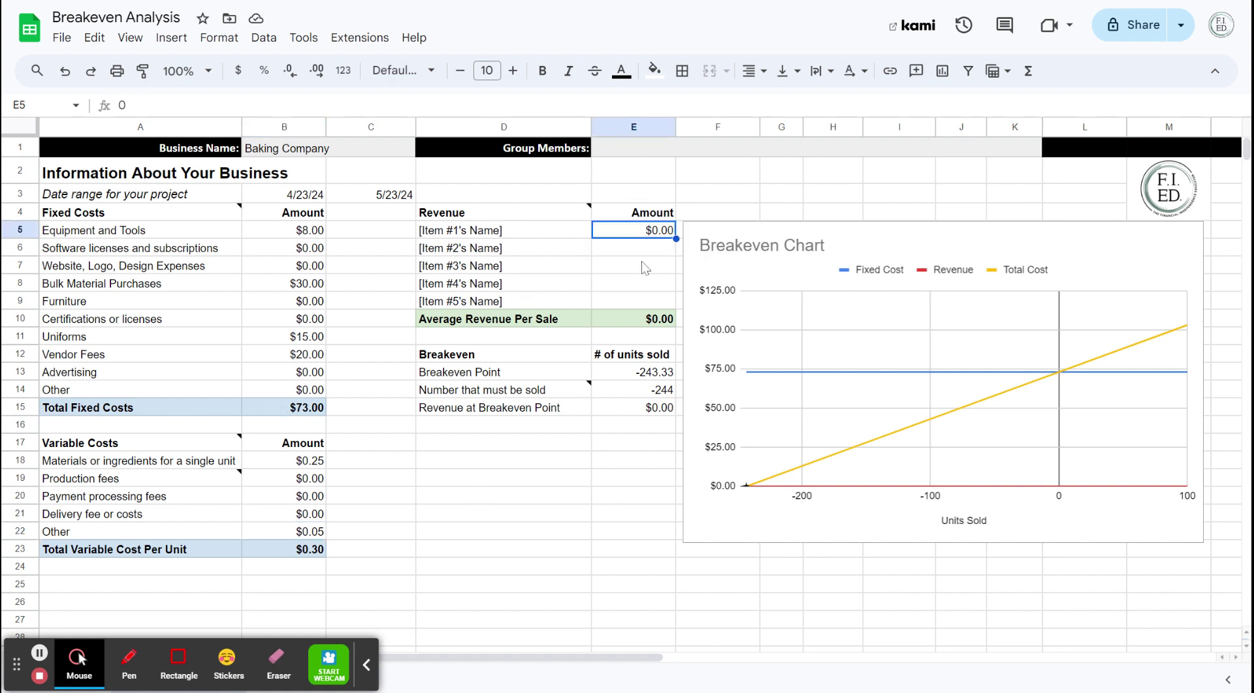
left_click(512, 239)
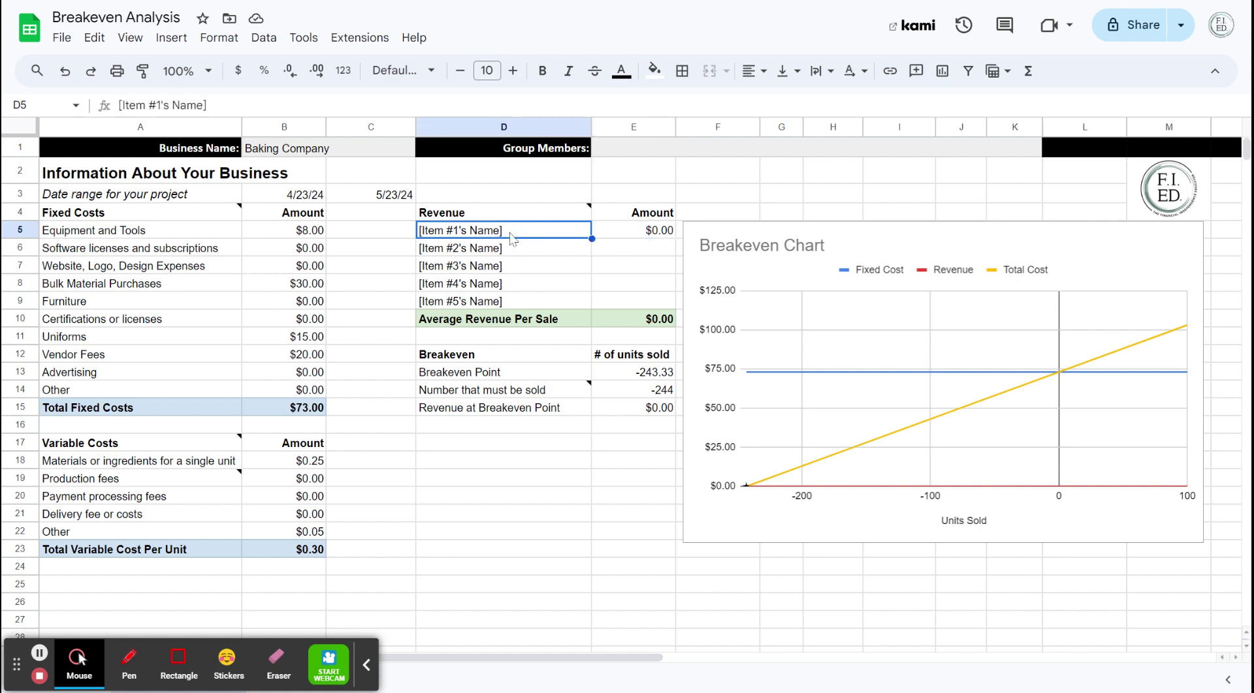
type("Cookies")
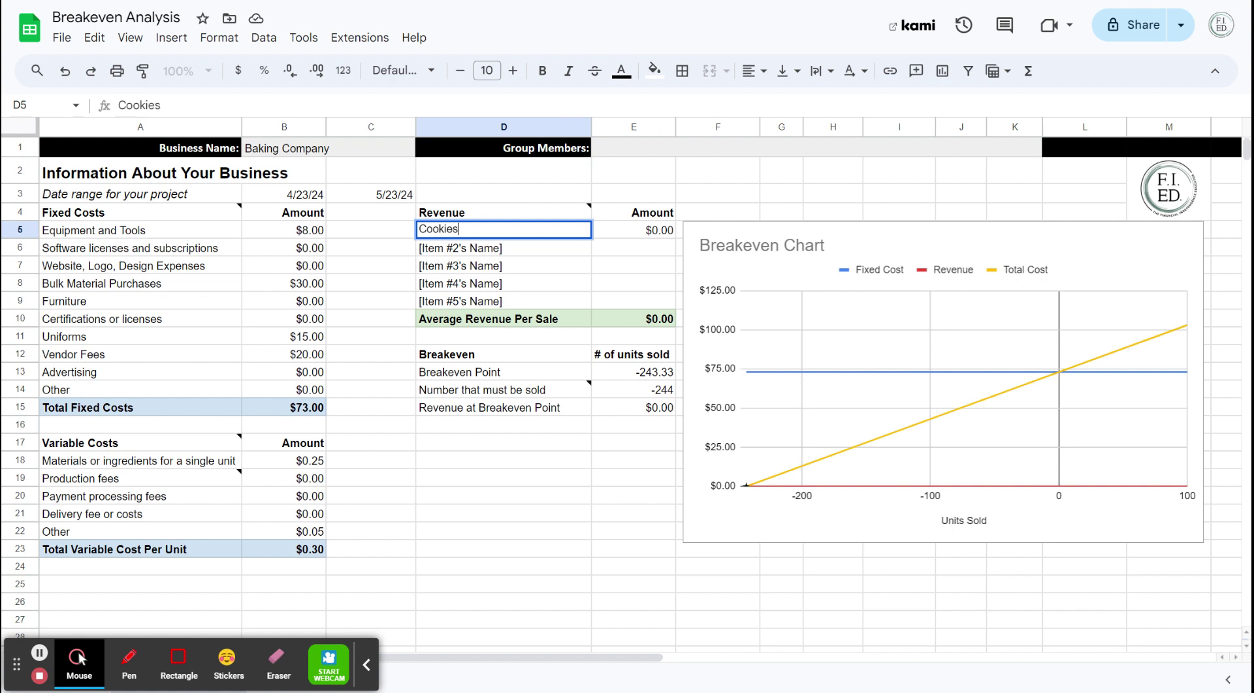
left_click(509, 253)
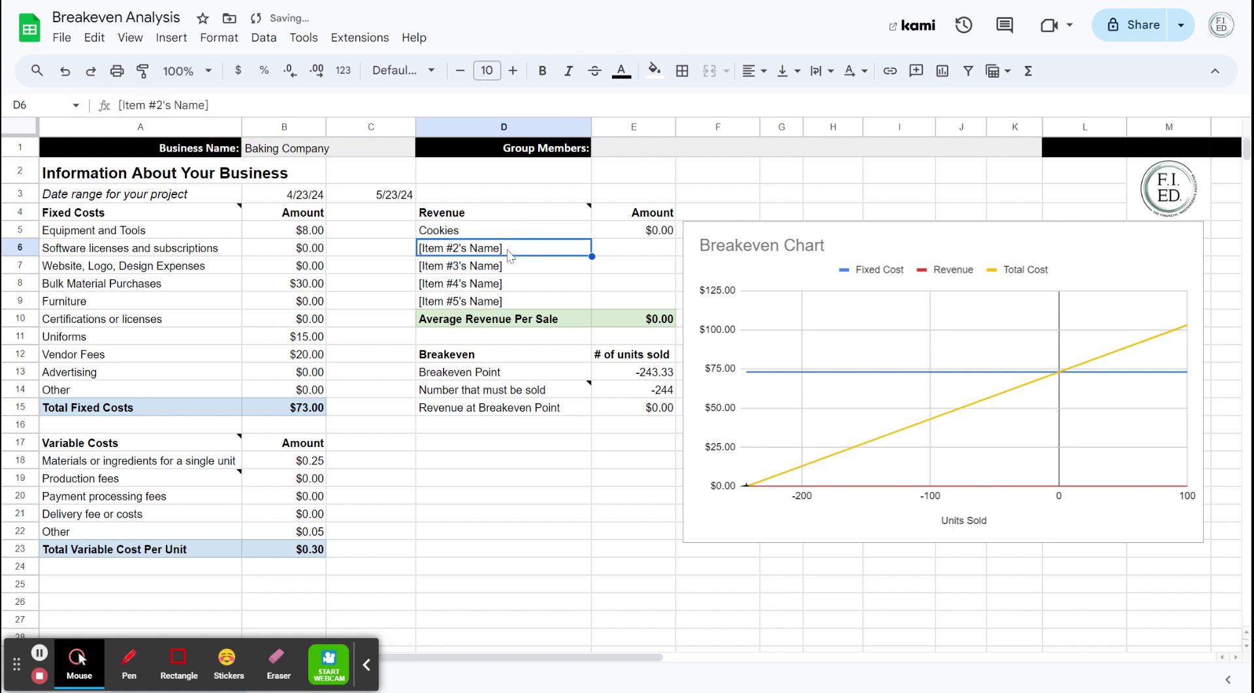
type("Brow")
key("BackSpace")
key("BackSpace")
key("BackSpace")
type("eo")
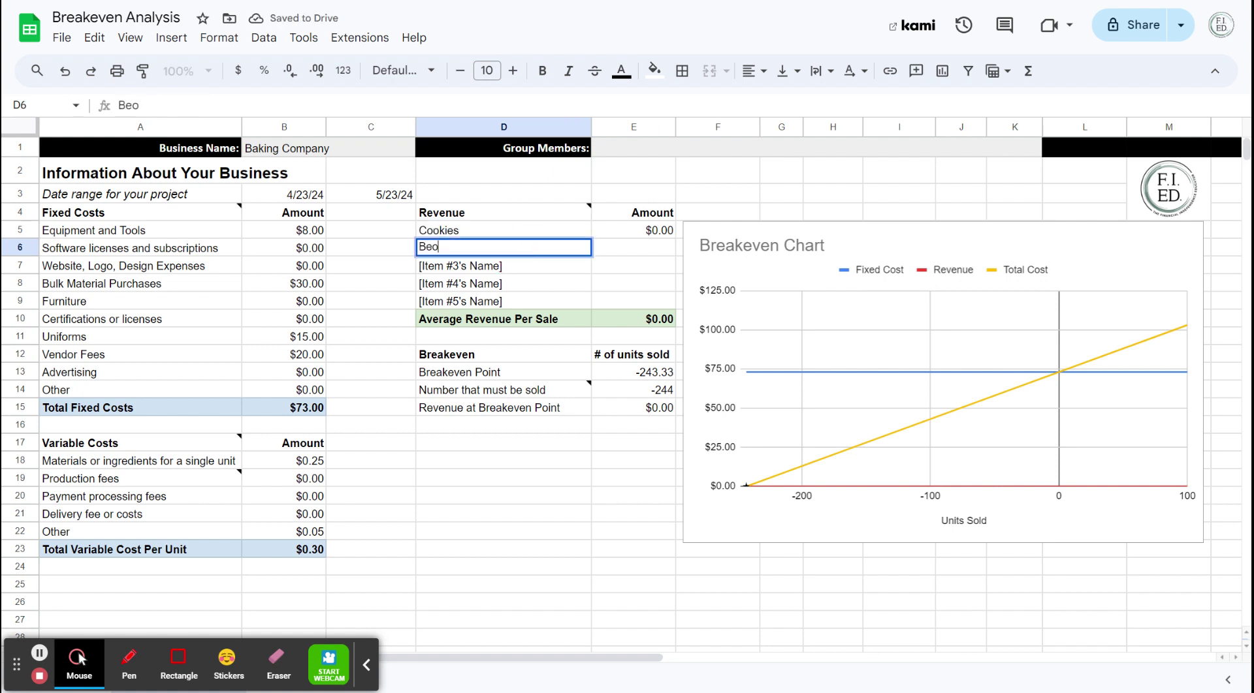
key("BackSpace")
key("BackSpace")
key("BackSpace")
type("rownies")
key("BackSpace")
key("BackSpace")
key("BackSpace")
key("BackSpace")
key("BackSpace")
key("BackSpace")
key("BackSpace")
key("BackSpace")
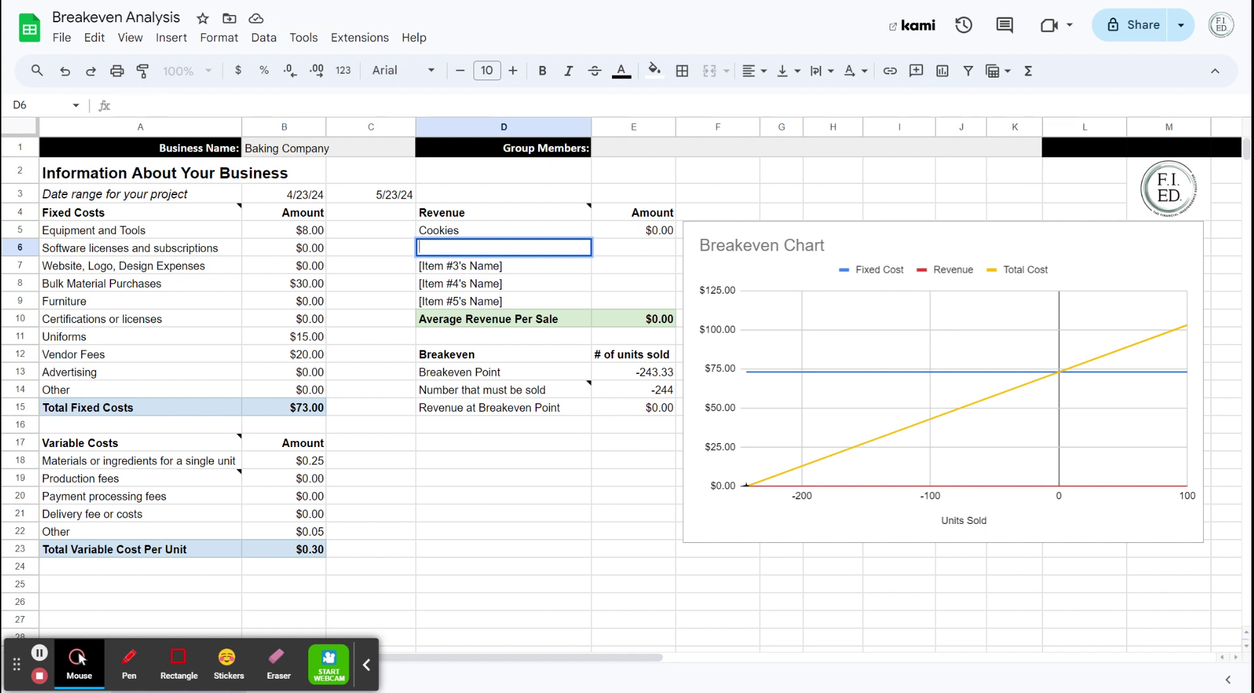
type("Brownies")
key("BackSpace")
key("BackSpace")
key("BackSpace")
key("BackSpace")
key("BackSpace")
key("BackSpace")
key("BackSpace")
type("rown")
key("BackSpace")
key("BackSpace")
key("BackSpace")
key("BackSpace")
key("BackSpace")
left_click(510, 285)
key("ctrl+z")
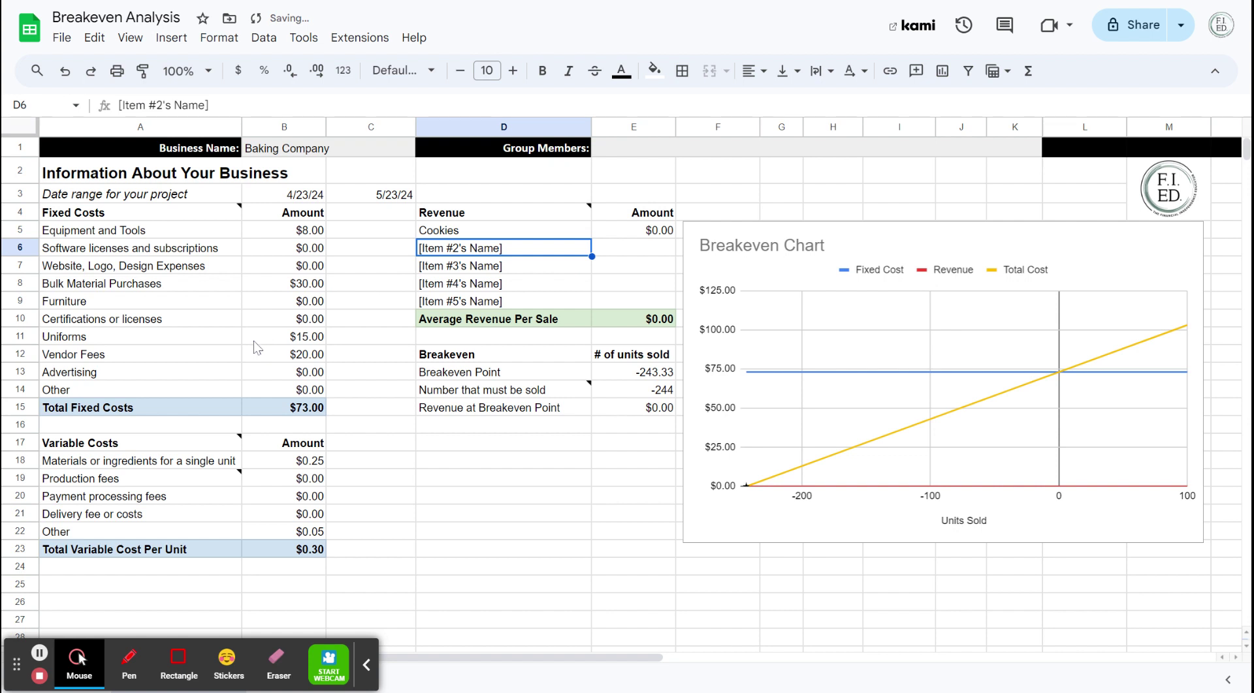
Enter 1.50 as the revenue amount for Cookies
mouse_move(224, 448)
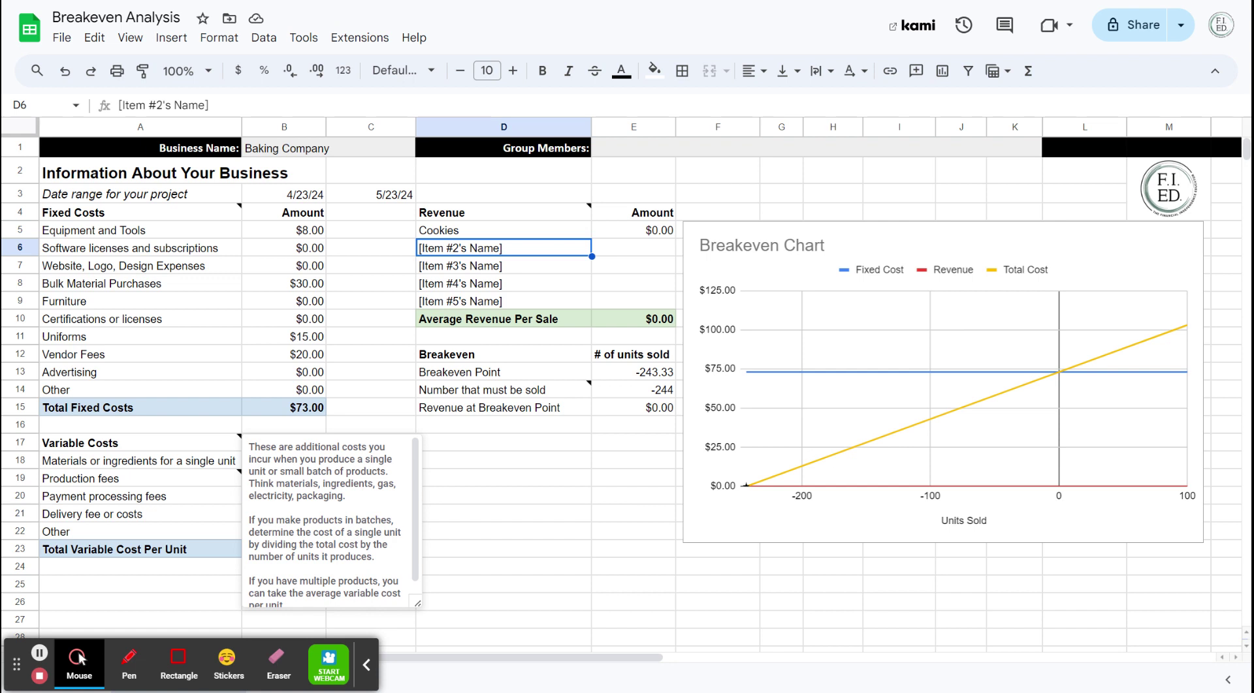
left_click(465, 445)
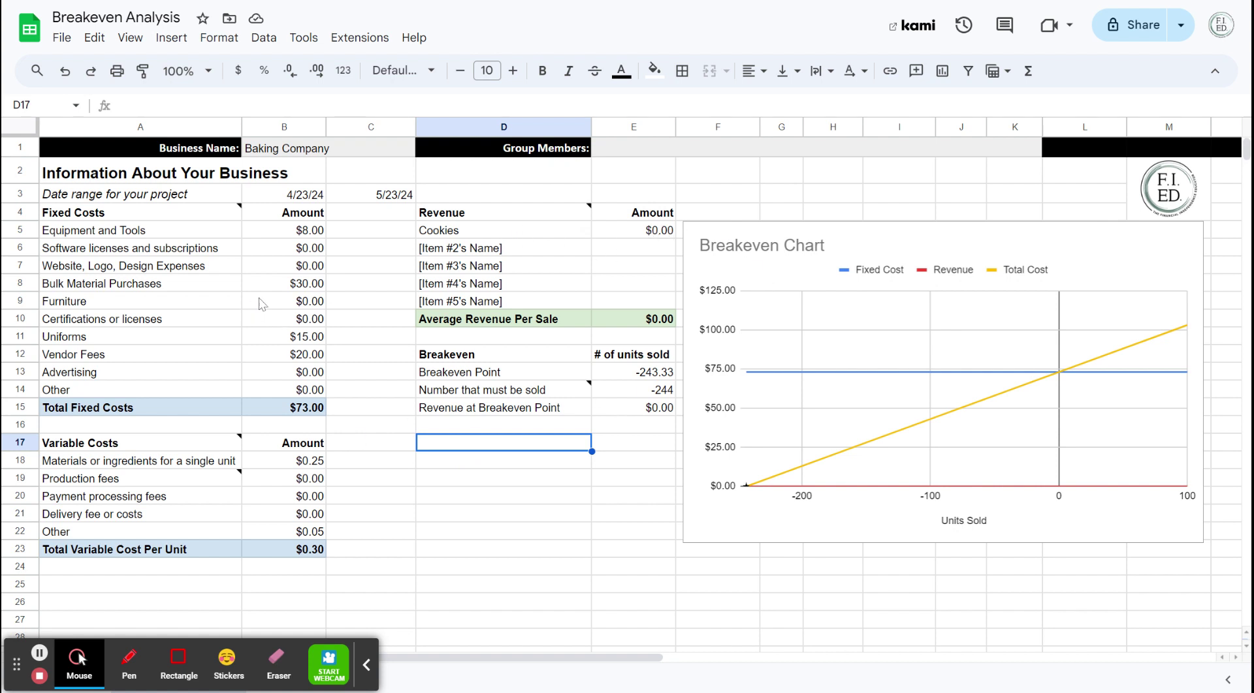
left_click(618, 229)
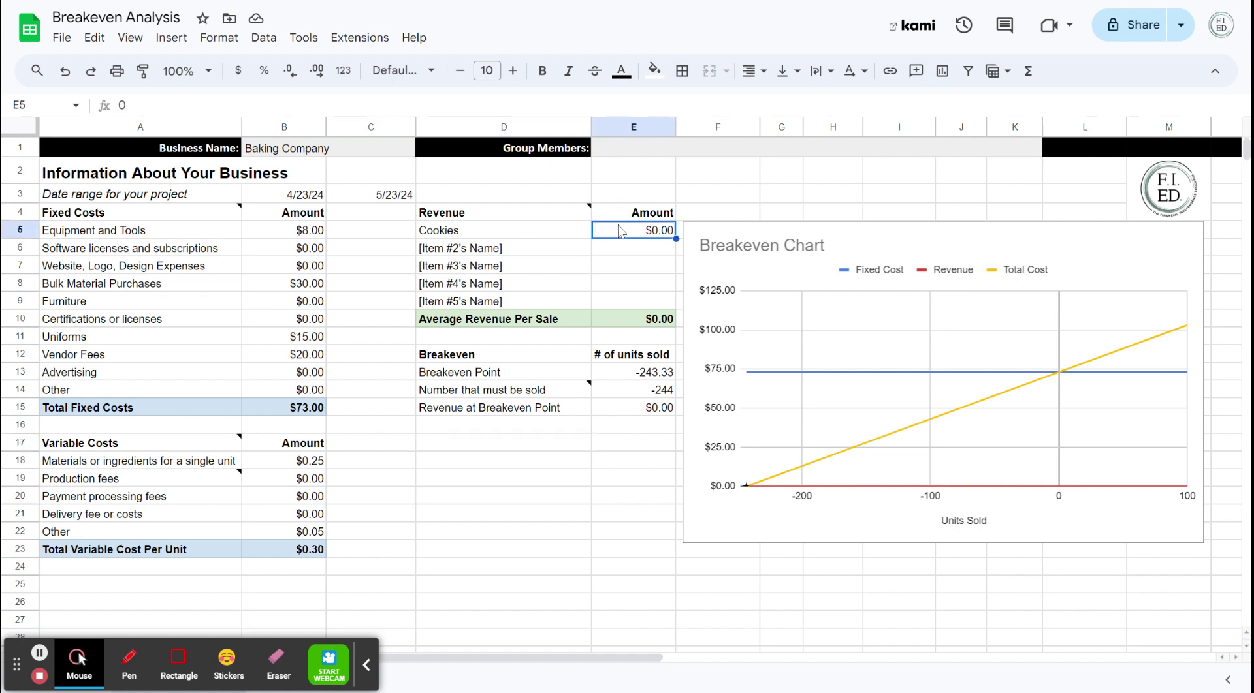
type("1.5")
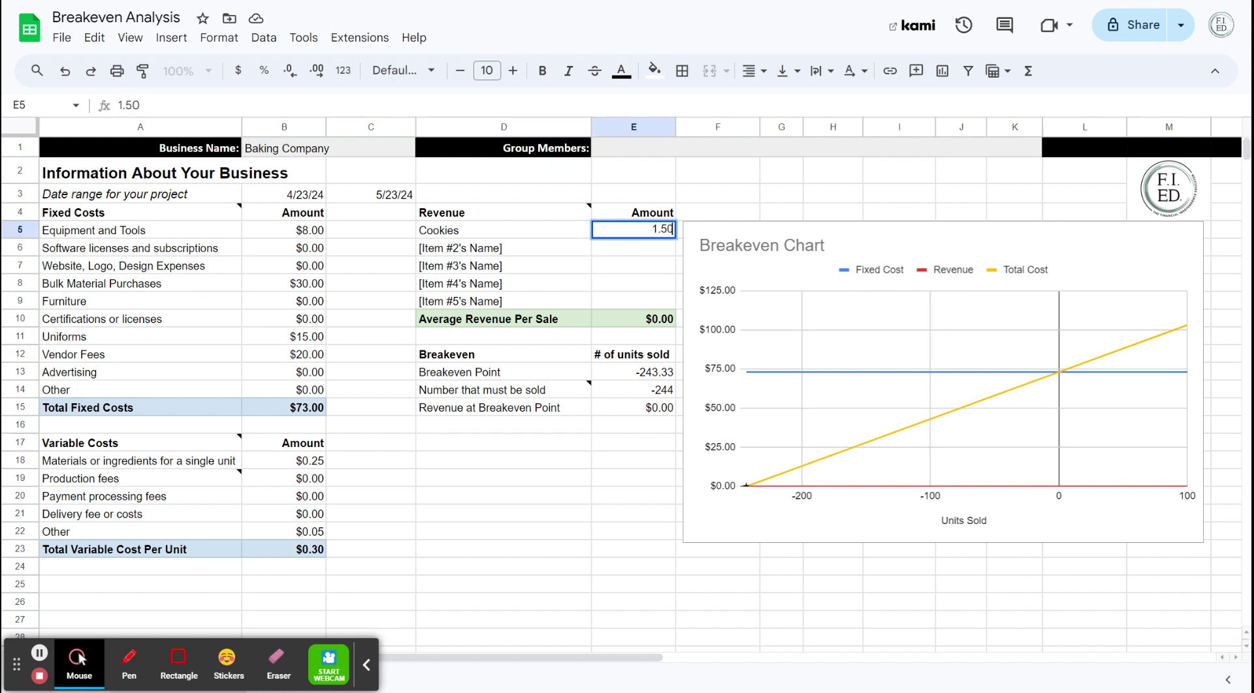
key("Return")
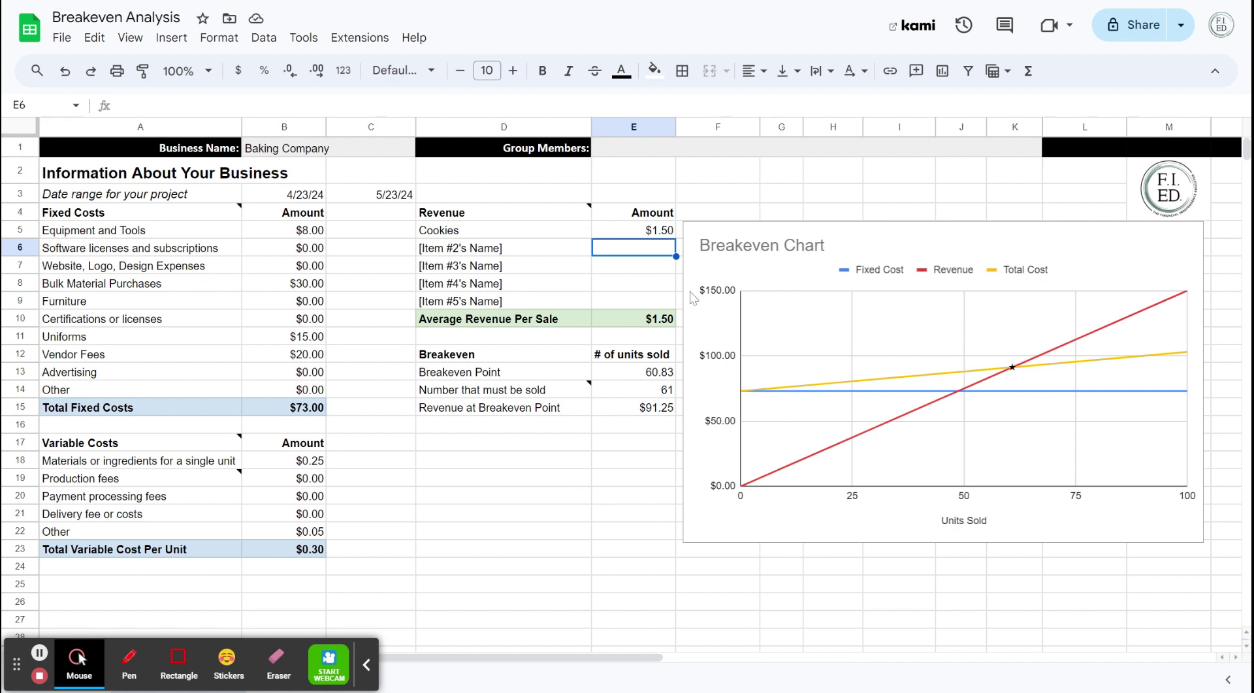
Examine the formulas behind the average revenue per sale, the breakeven point and the number that must be sold
left_click(651, 323)
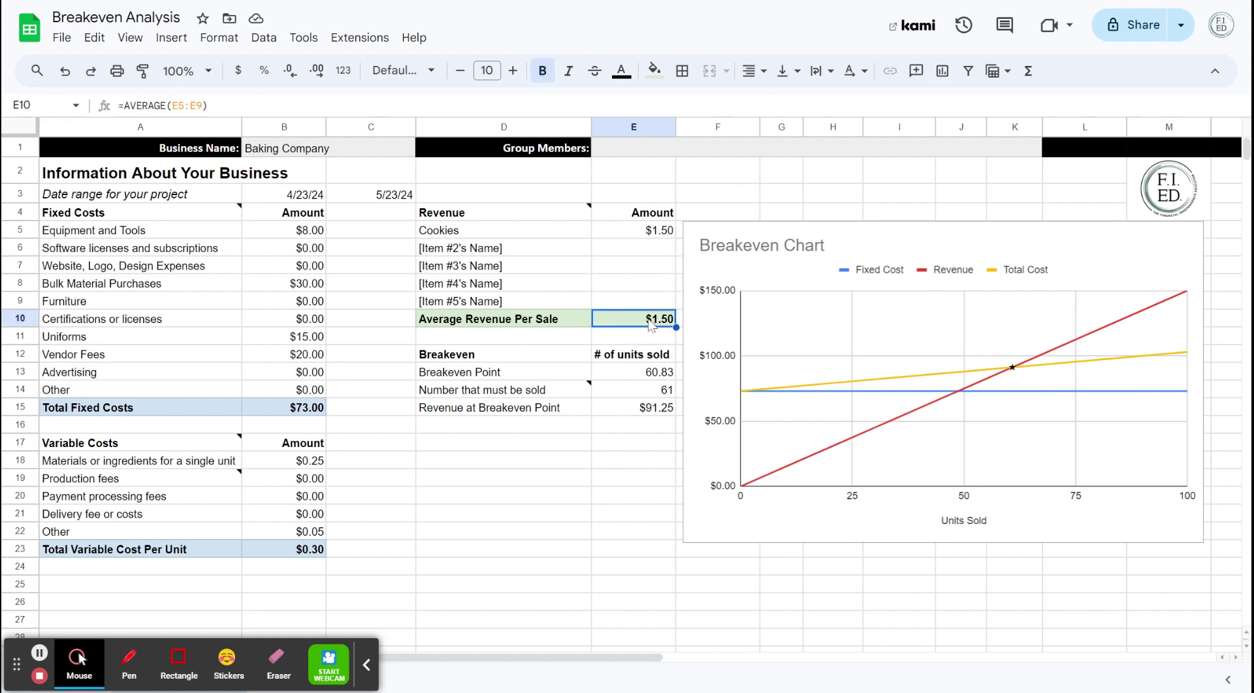
left_click(503, 360)
left_click(622, 357)
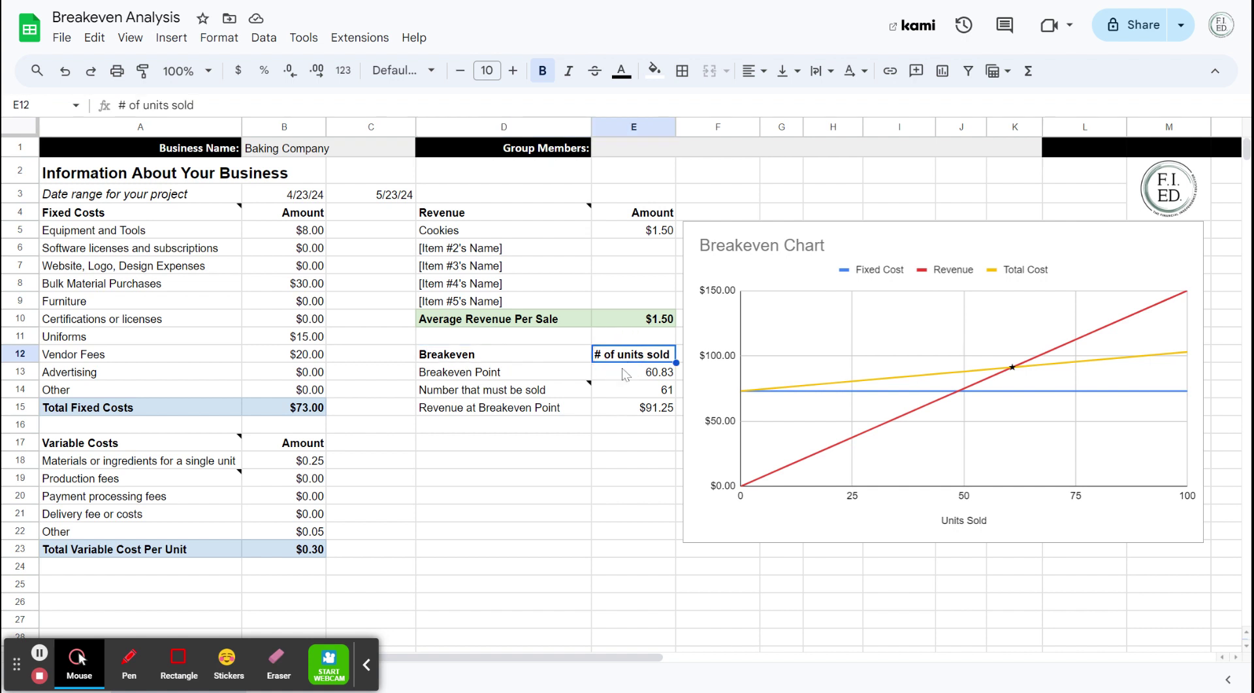
left_click(625, 376)
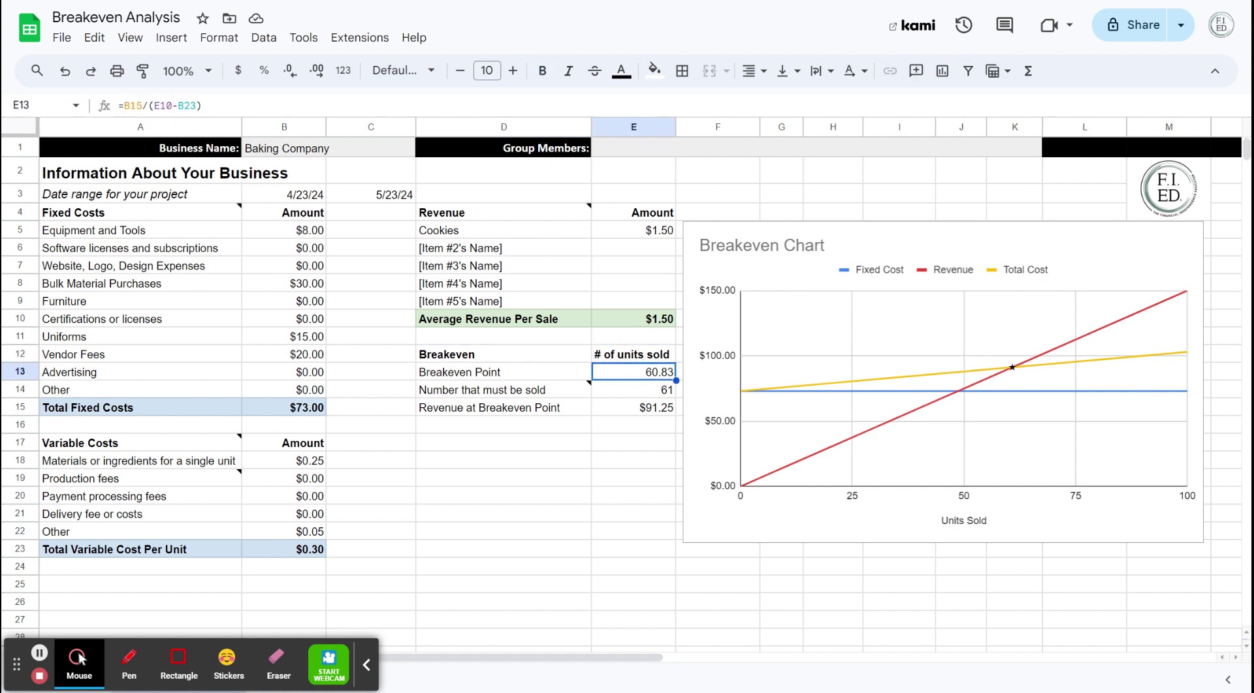
left_click(648, 395)
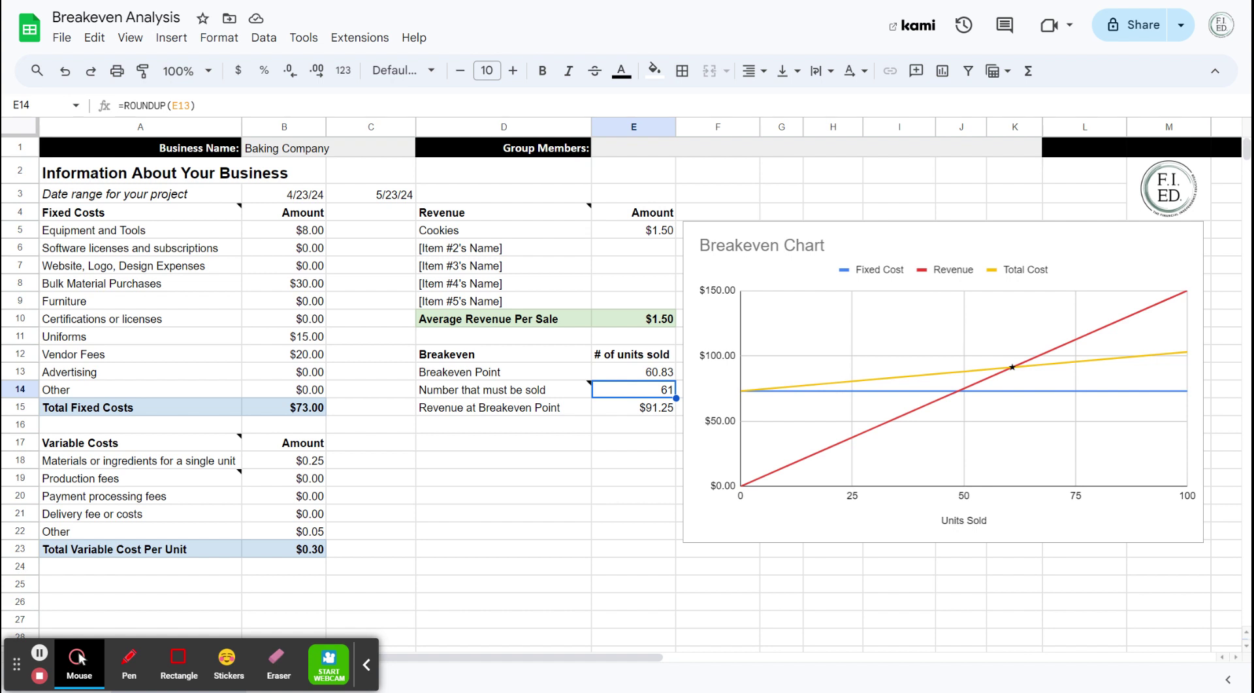
Look at the download formats available for the Breakeven Chart and for the whole spreadsheet
left_click(1137, 253)
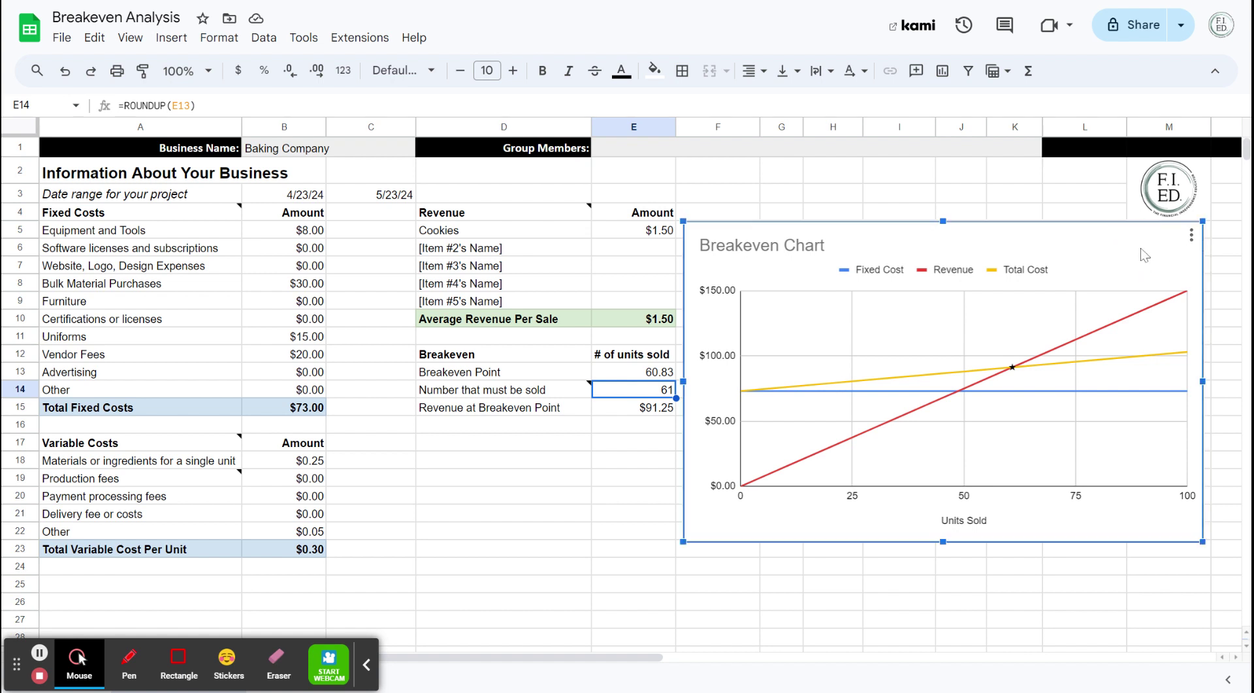
left_click(1190, 235)
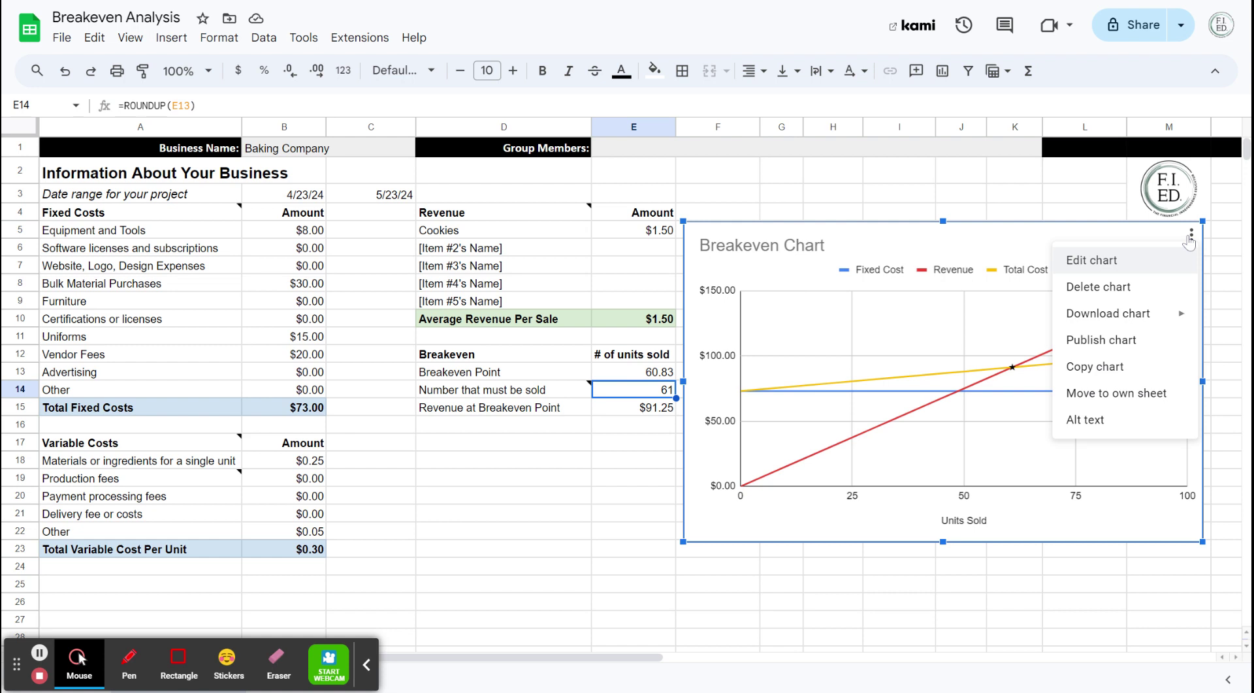
mouse_move(1154, 316)
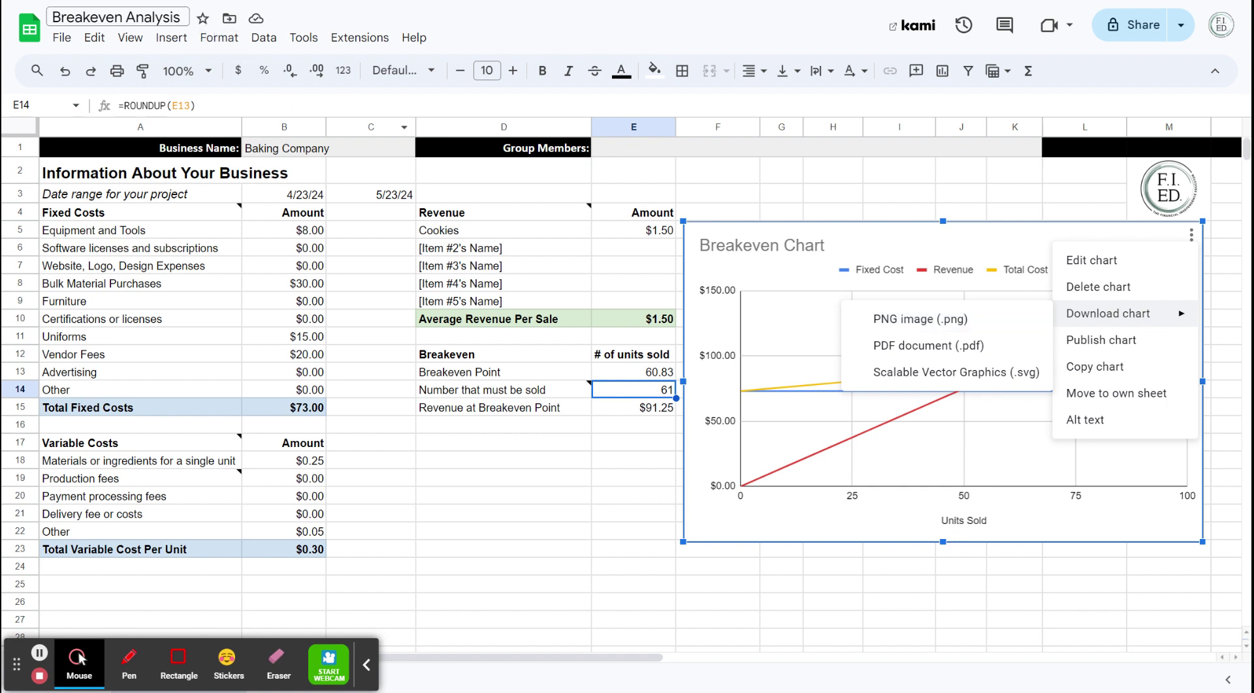
left_click(65, 38)
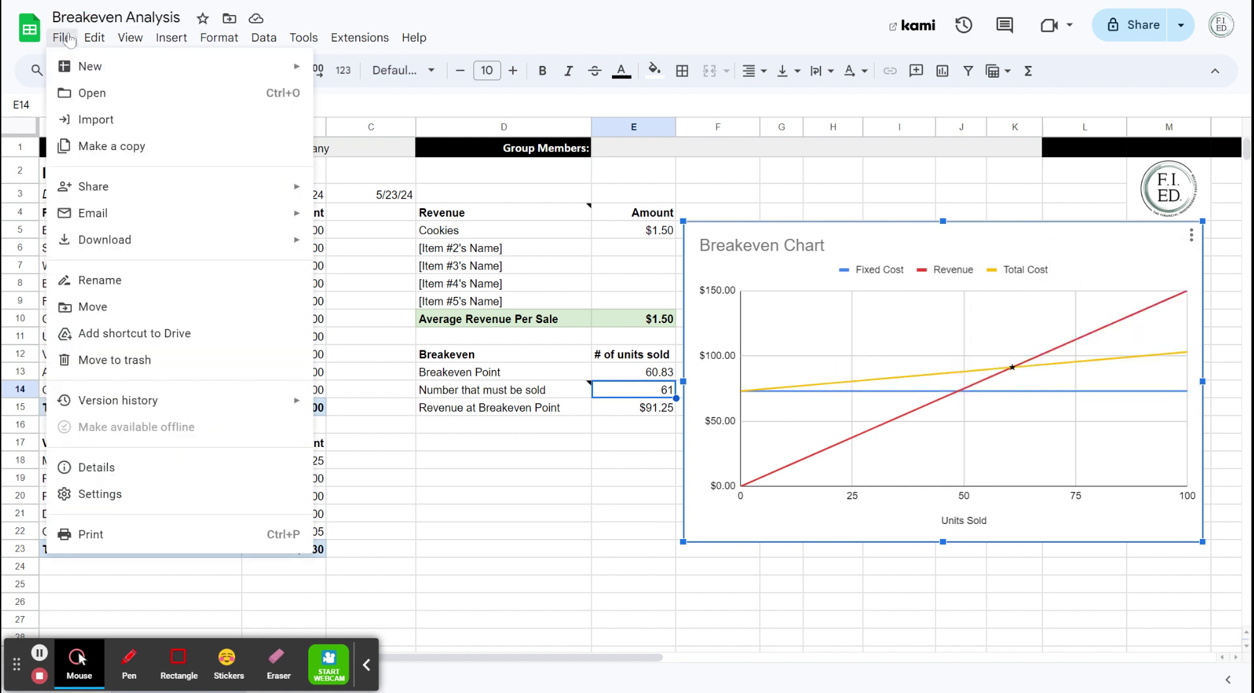
mouse_move(196, 239)
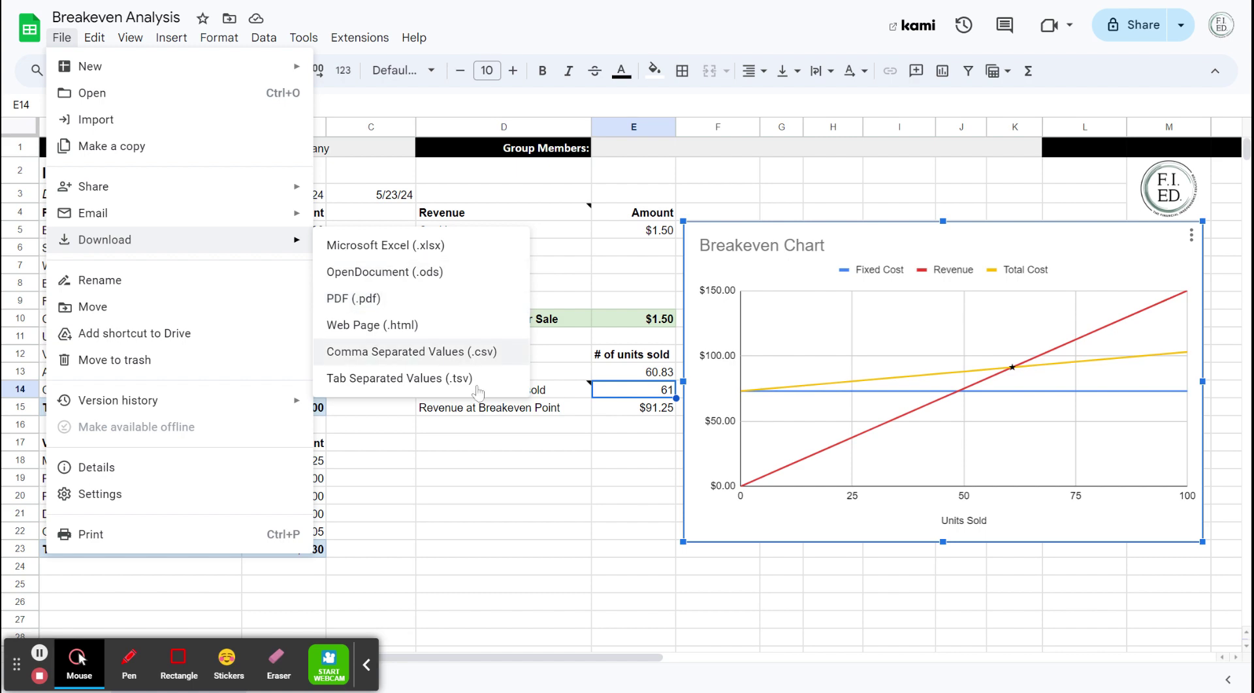
left_click(640, 570)
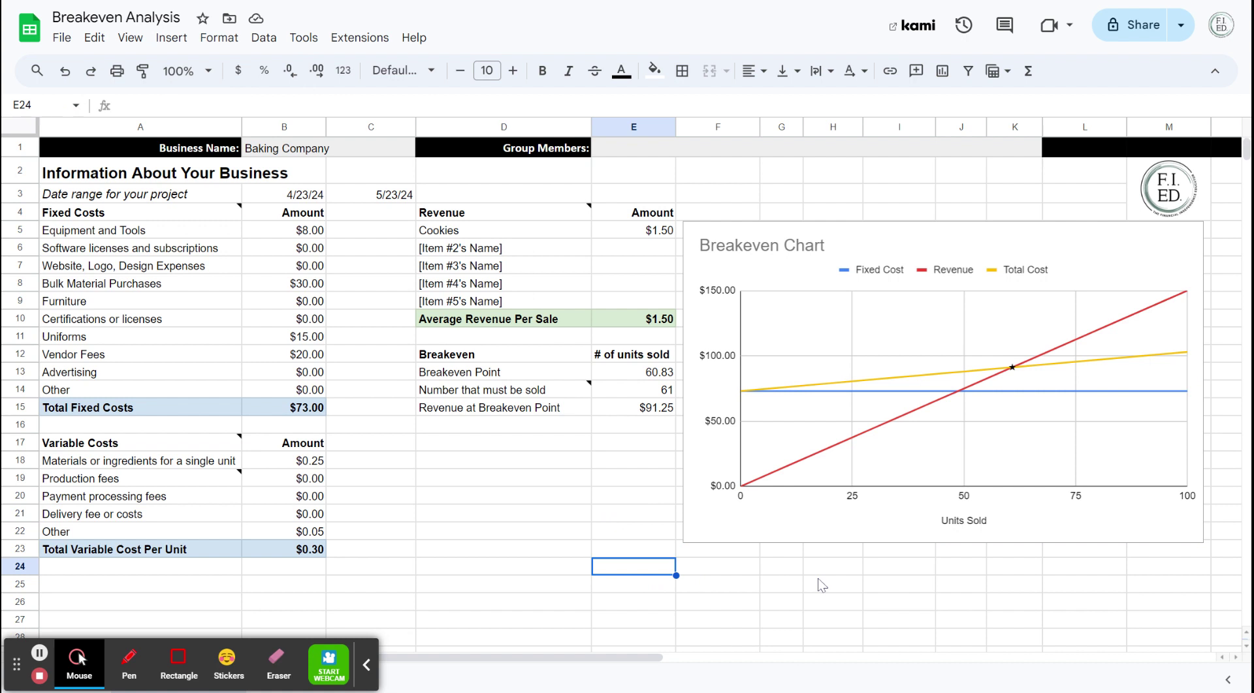